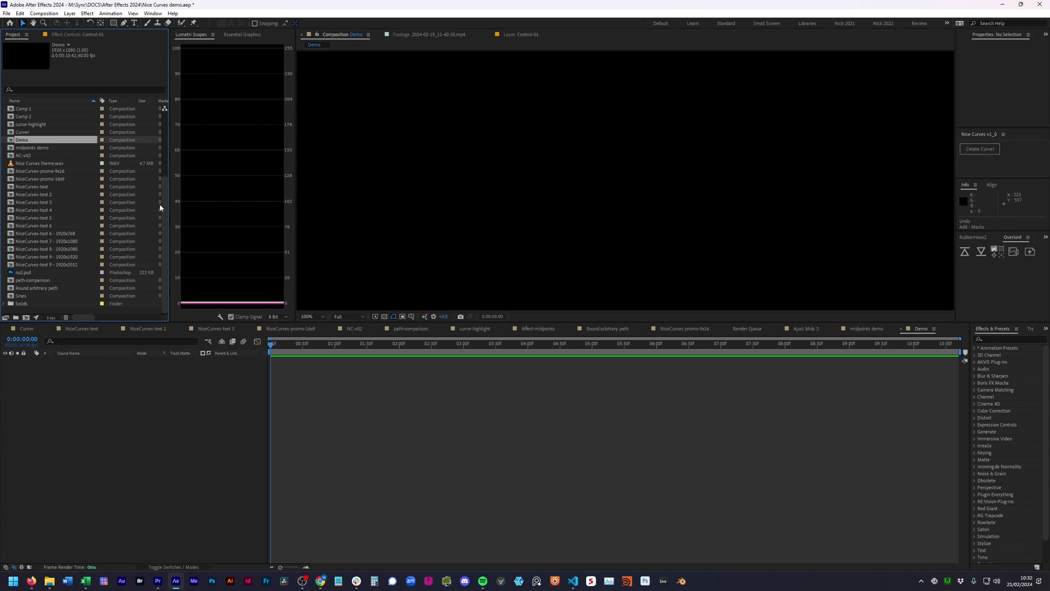
- Fit the whole composition frame in the viewer and undock the Nice Curves panel as a floating window beside it
key(comma)
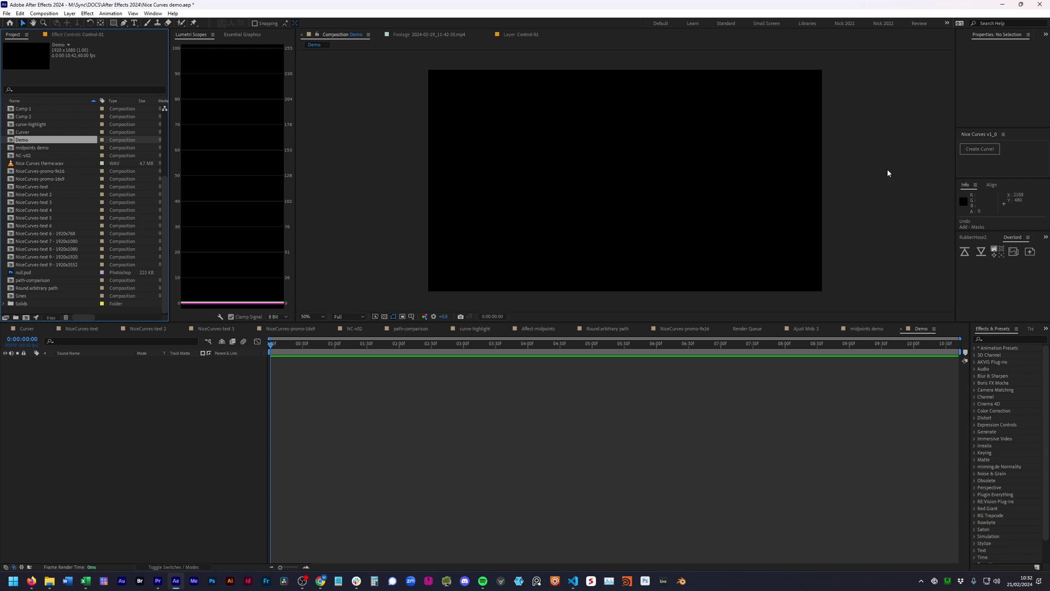
drag(954, 171, 966, 170)
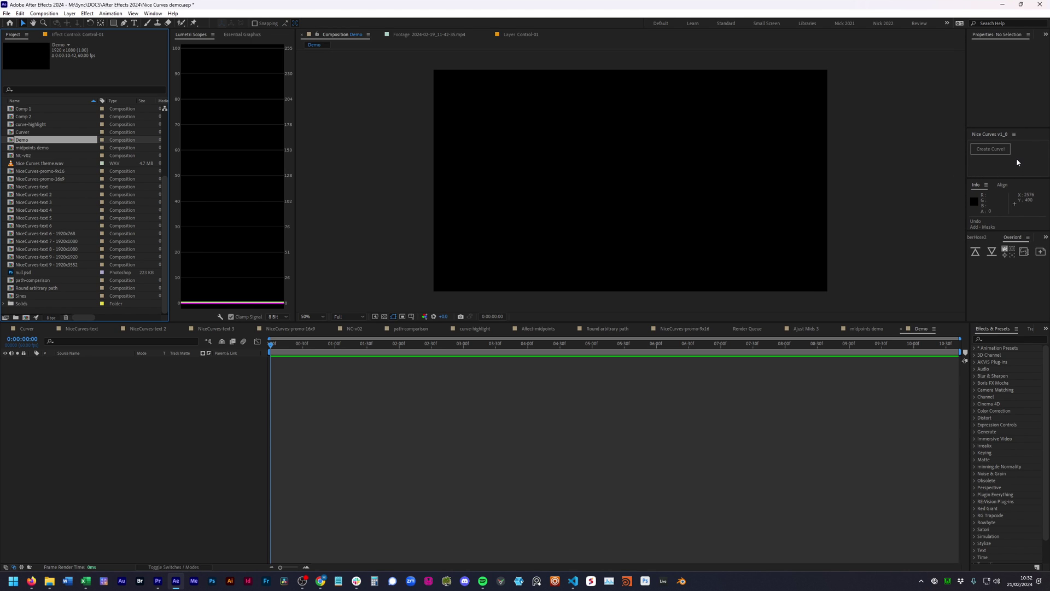
drag(1001, 137, 899, 128)
right_click(993, 135)
click(996, 145)
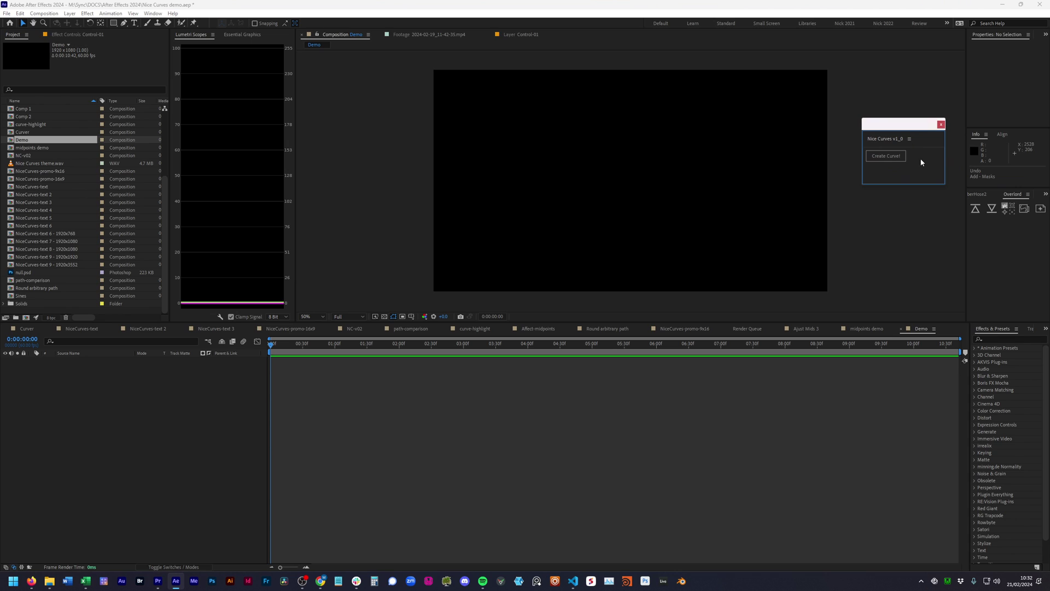
- Create a new curve with the Nice Curves script and move its upper-right start null and lower-right control null outward to widen the shape
click(887, 156)
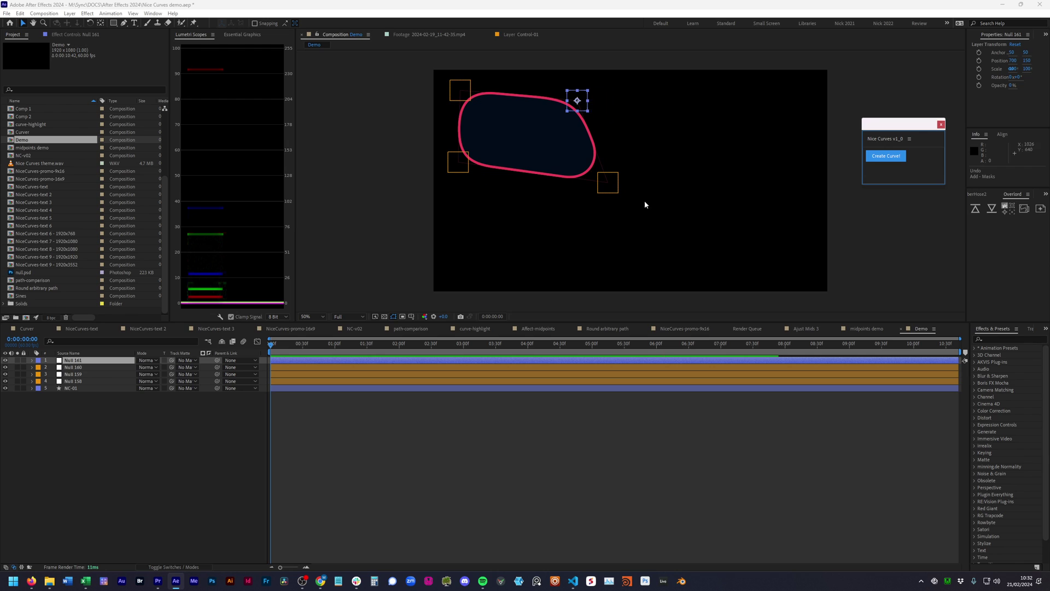
drag(577, 101, 726, 99)
drag(609, 194, 700, 221)
drag(729, 93, 654, 94)
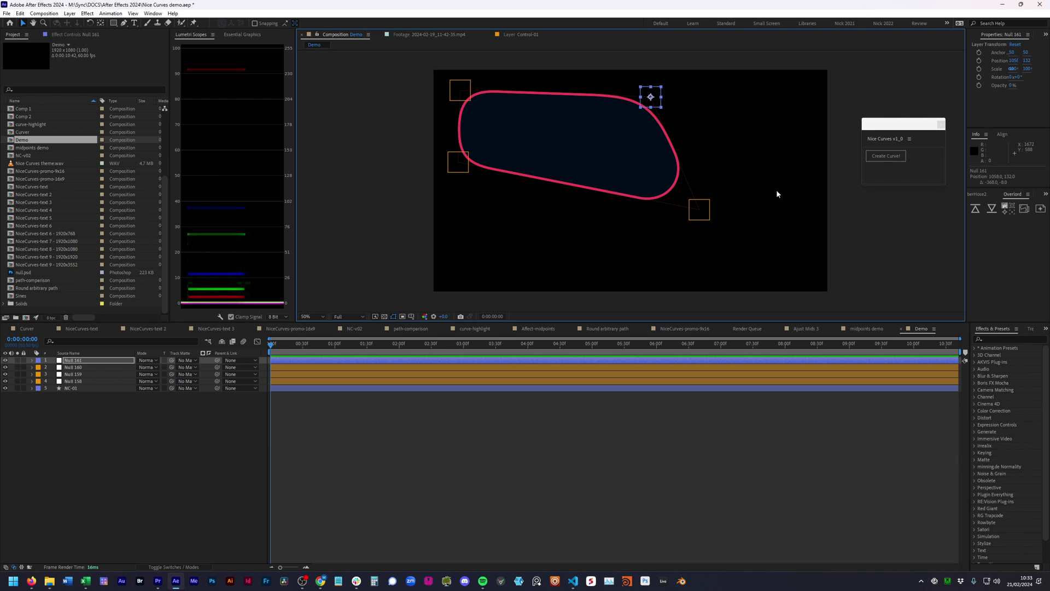
- Review the label defaults and label colours in the preferences without changing them
click(21, 13)
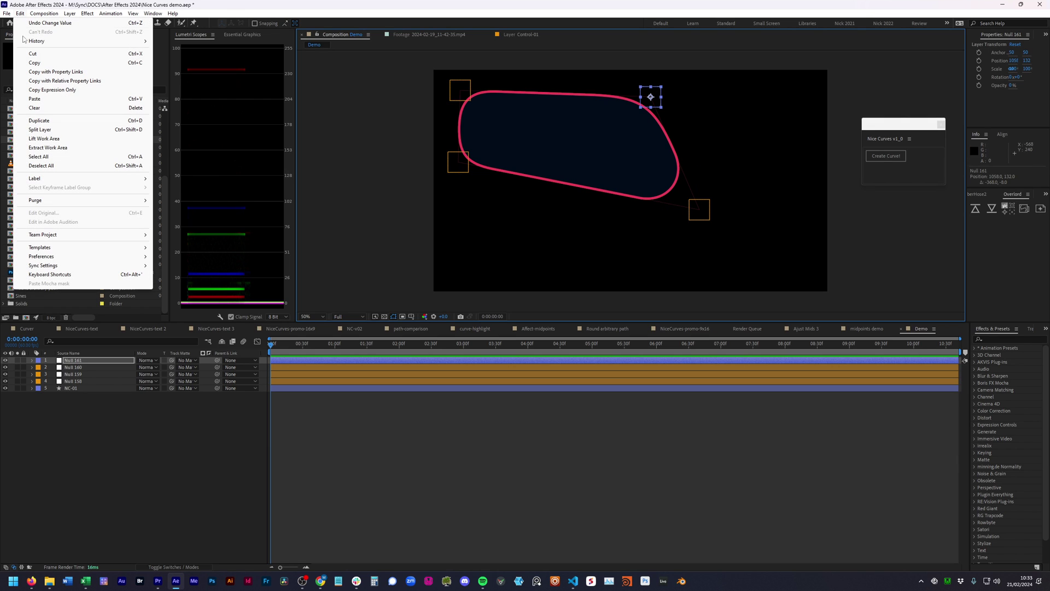
mouse_move(54, 257)
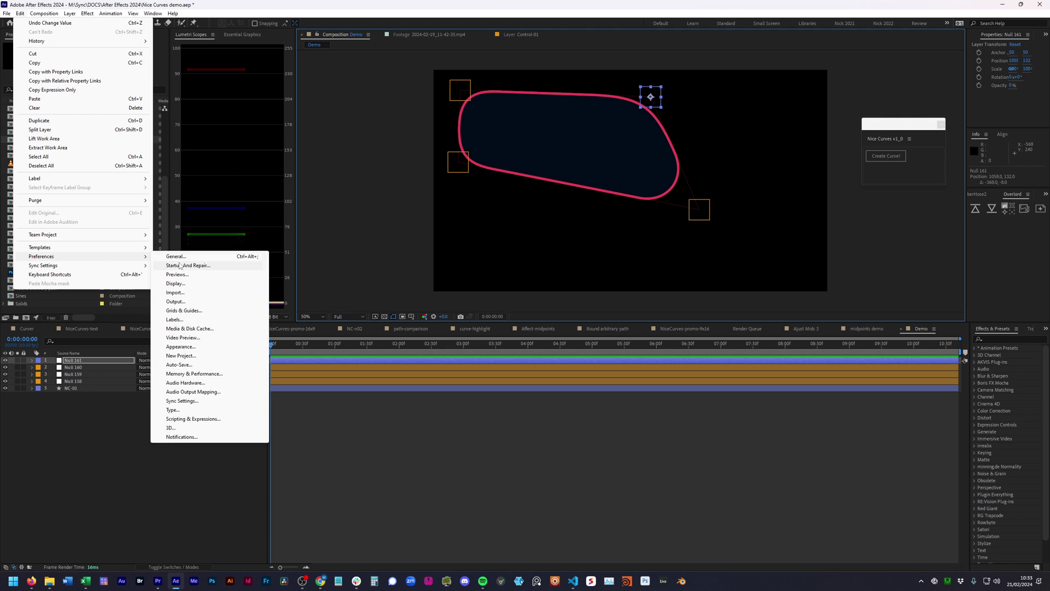
click(189, 328)
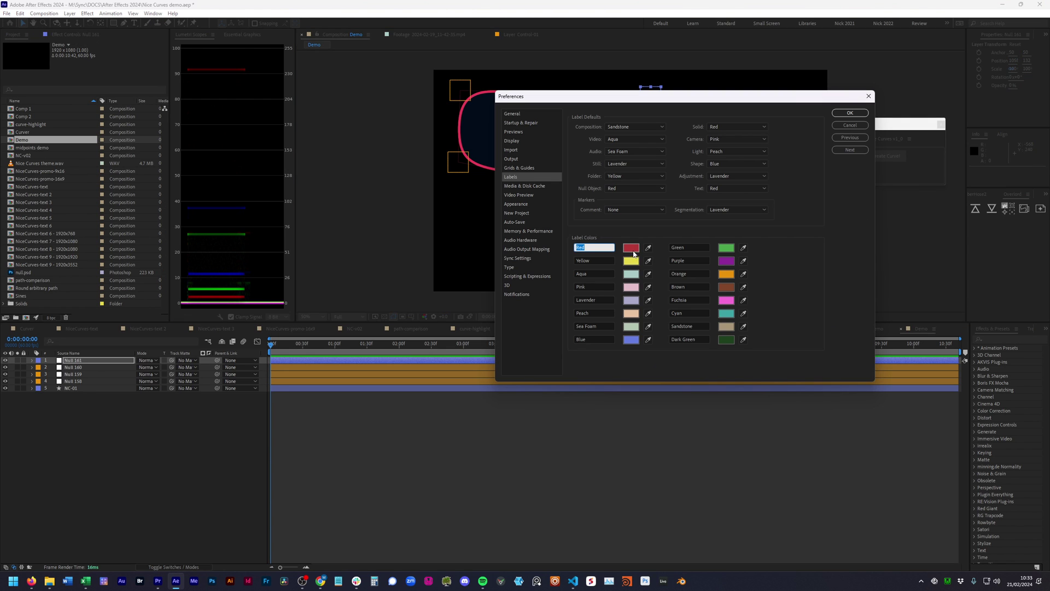
click(850, 125)
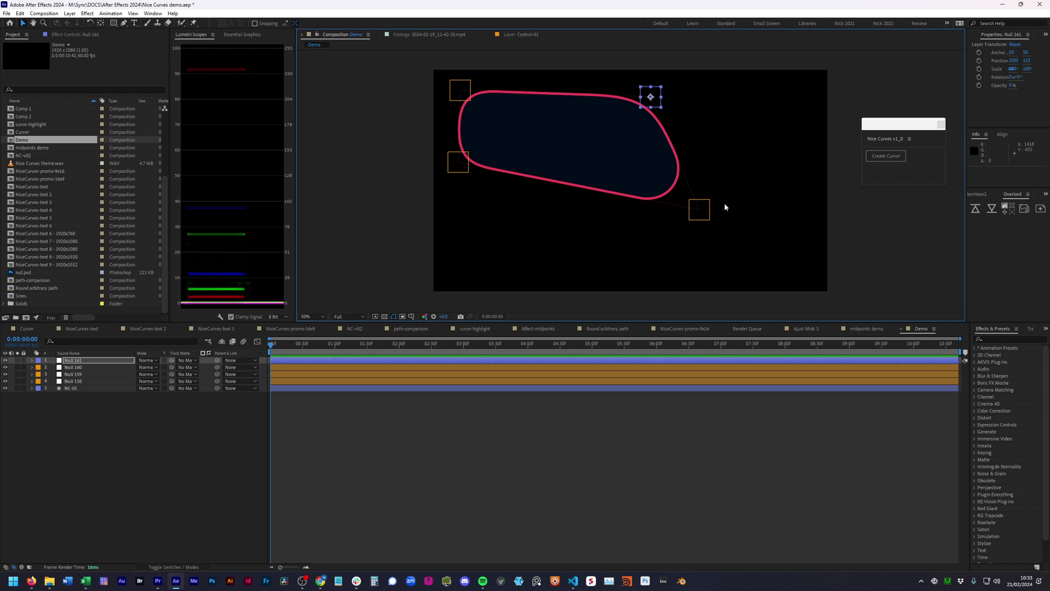
- Show layer names instead of source names in the timeline and select the NC-01-START layer
click(67, 352)
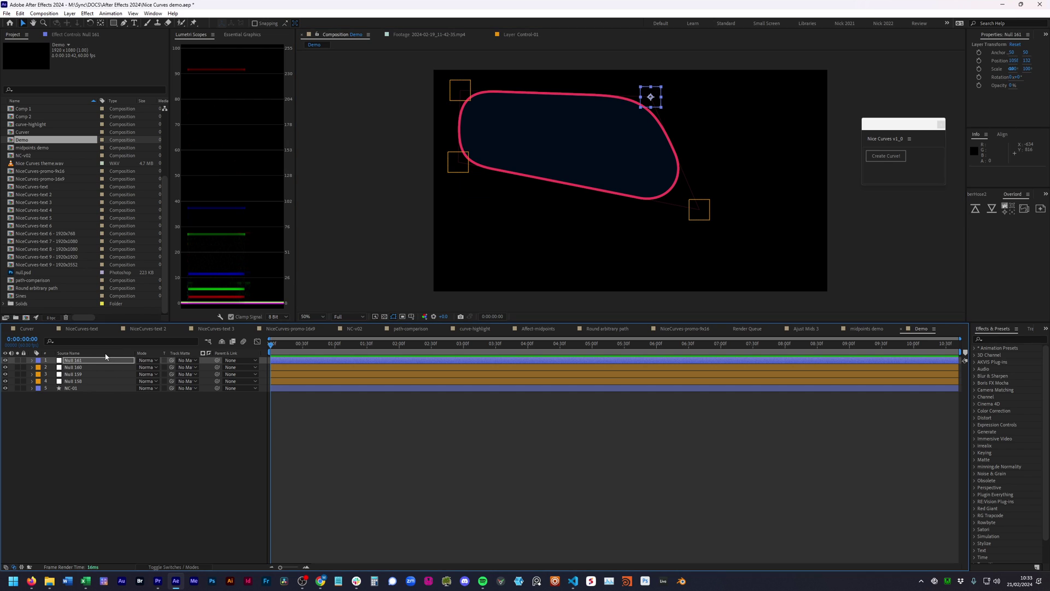
click(77, 386)
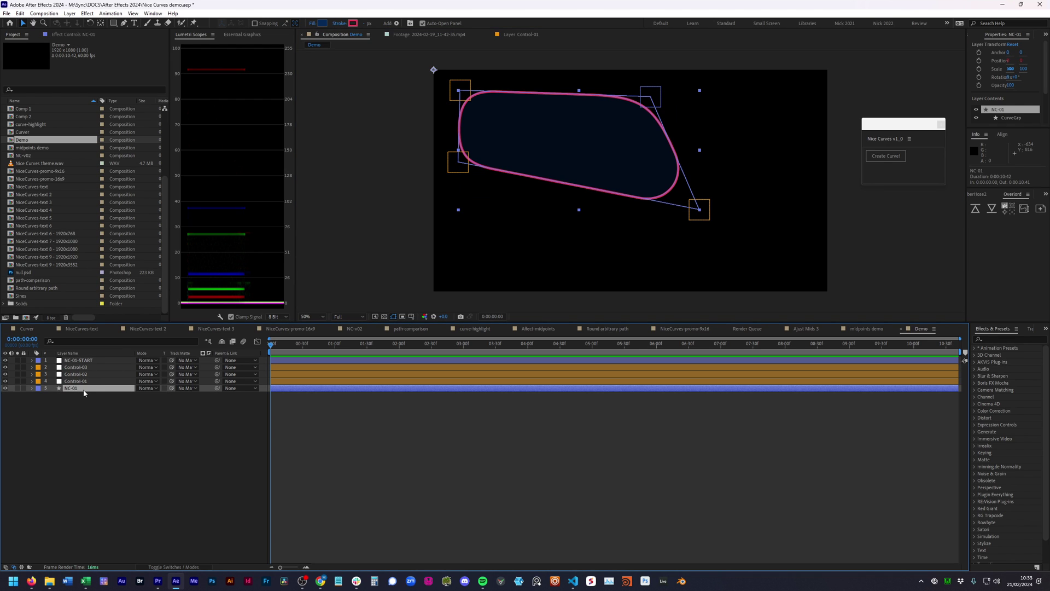
click(81, 360)
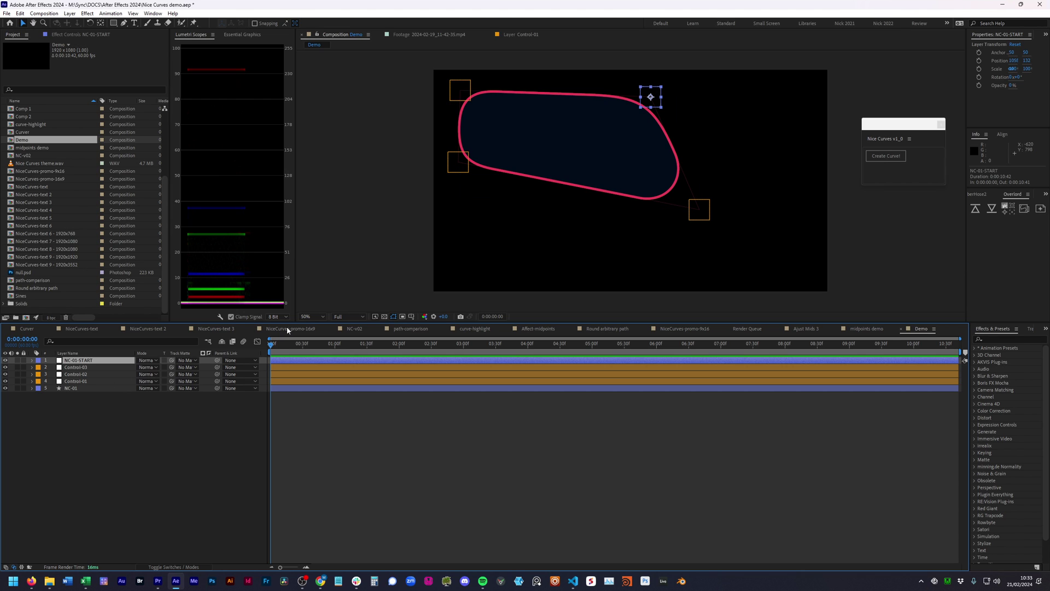
- Move the Control-03 null further right to a position of about 1444, 692
click(709, 215)
drag(708, 215, 738, 217)
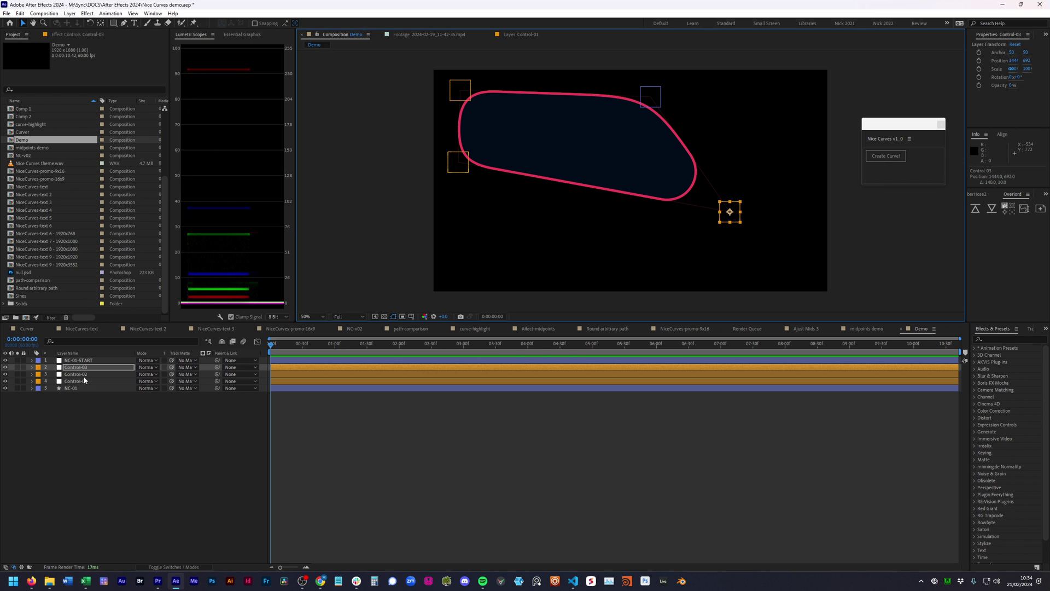
- Add the Twemoji emoji image between the Control-03 and Control-02 layers, duplicate it twice and spread the three copies along the curve's lower side
key(ctrl+v)
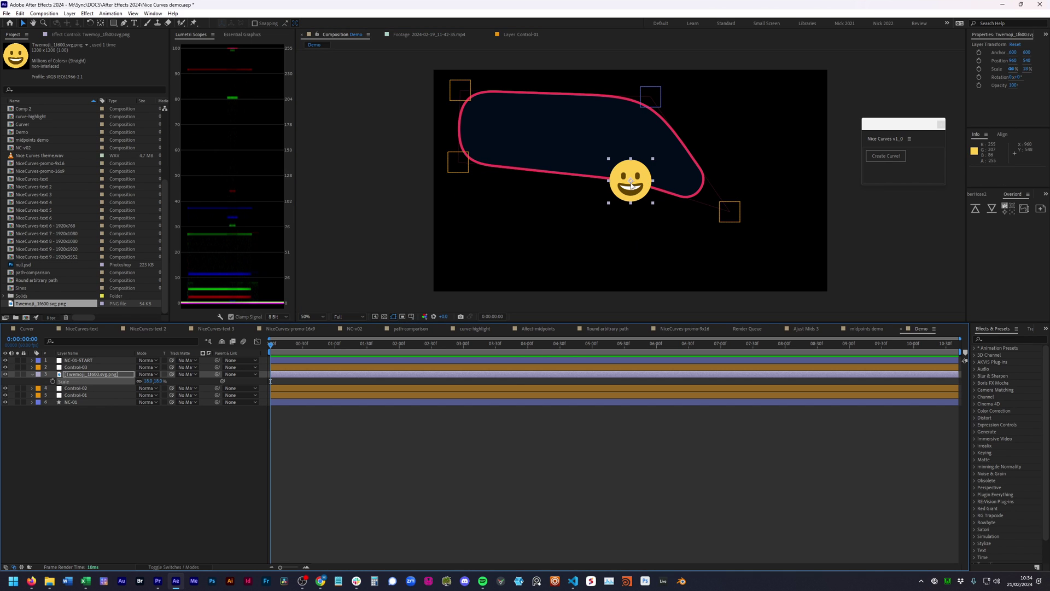
drag(636, 193, 670, 261)
key(ctrl+d)
key(ctrl+d)
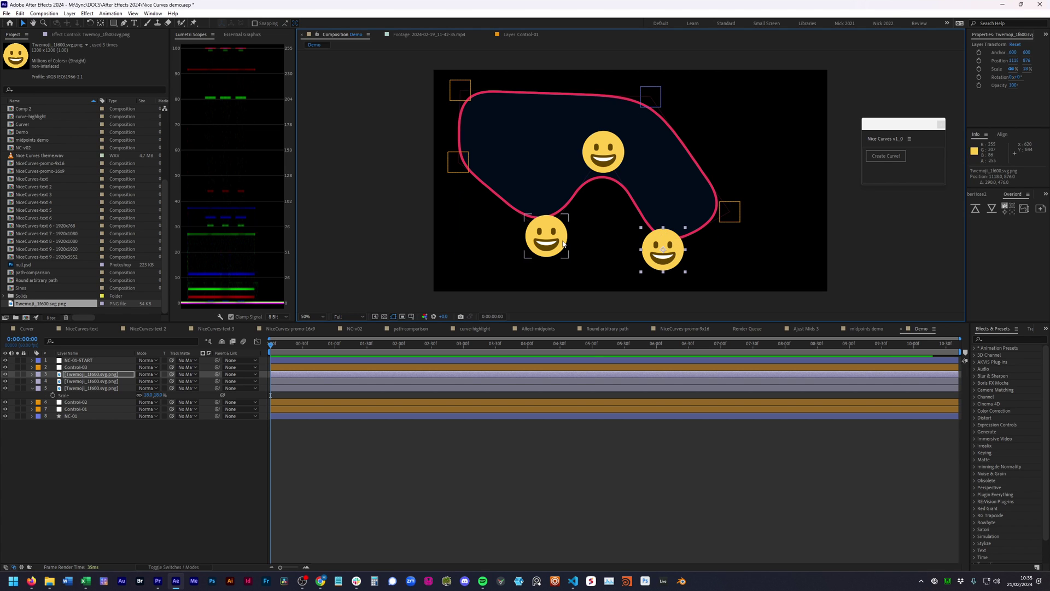
- Delete all three emoji layers from the composition
shift+click(603, 152)
shift+click(547, 251)
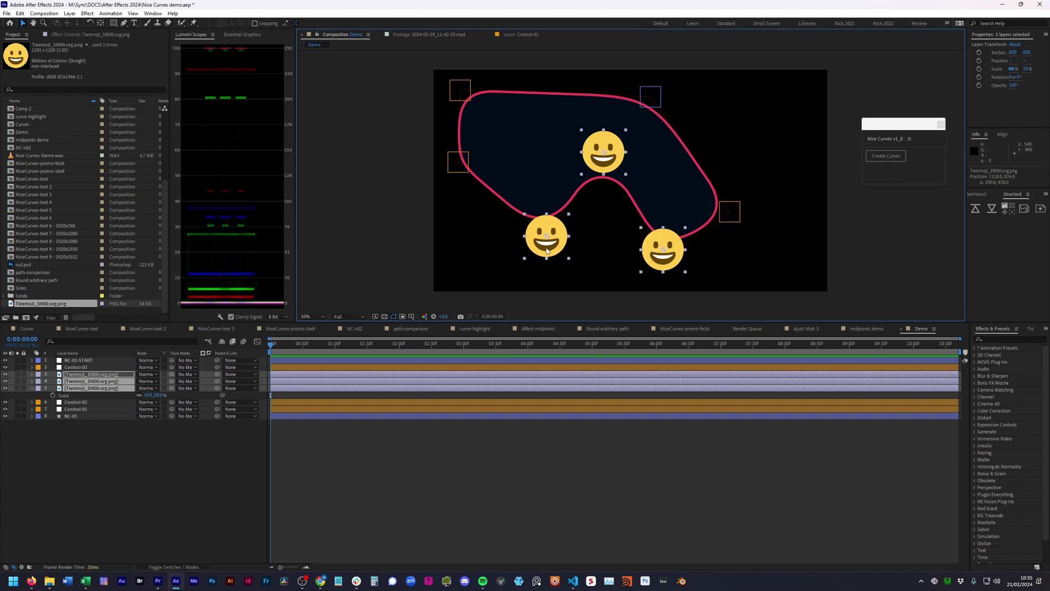
key(Delete)
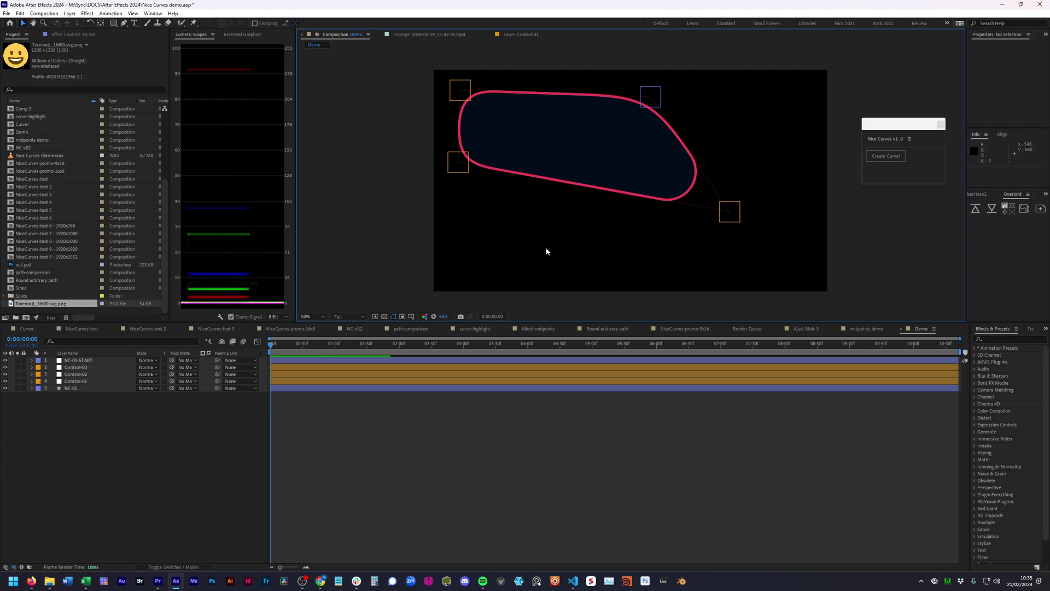
- Shift the Control-02 layer up and down the layer stack and return it between Control-03 and Control-01
click(75, 374)
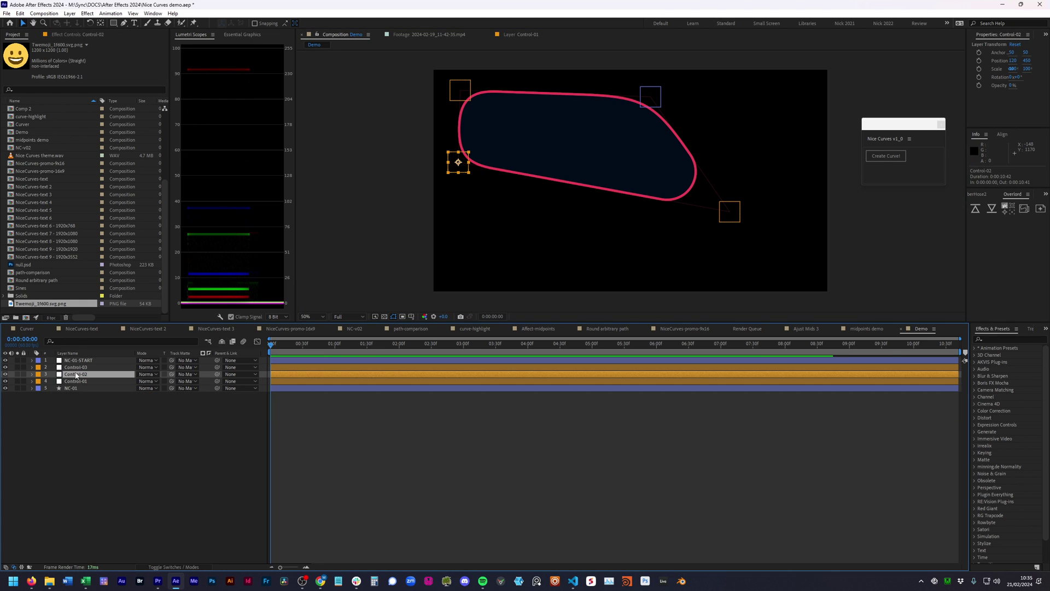
key(ctrl+bracketleft)
key(ctrl+bracketright)
key(ctrl+bracketright)
key(ctrl+bracketleft)
key(ctrl+bracketright)
key(ctrl+bracketleft)
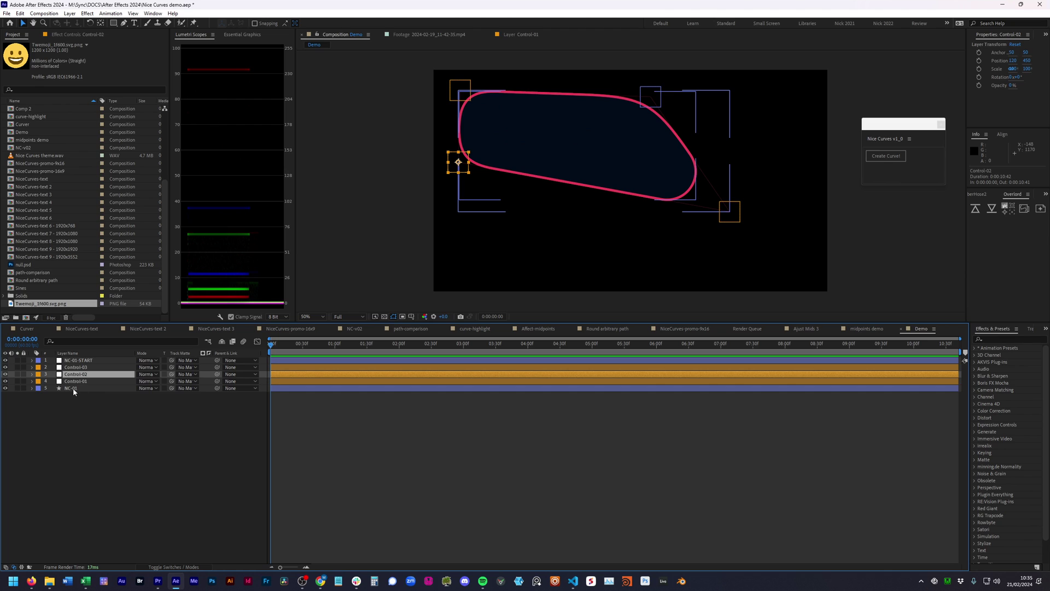
- Rename the NC-01 shape layer as Hello
click(74, 388)
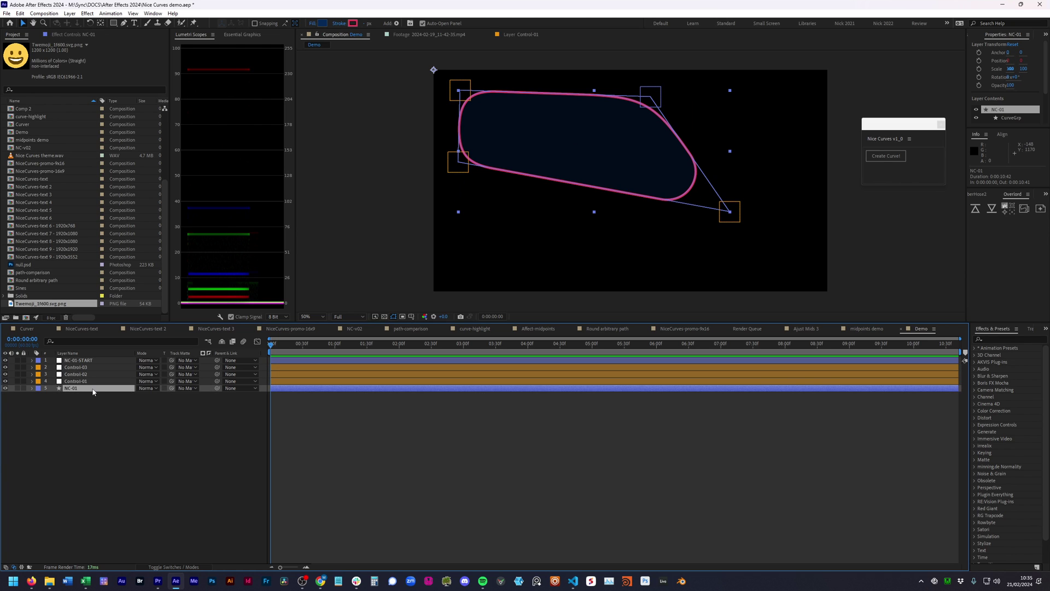
key(Return)
text(Hello)
key(Return)
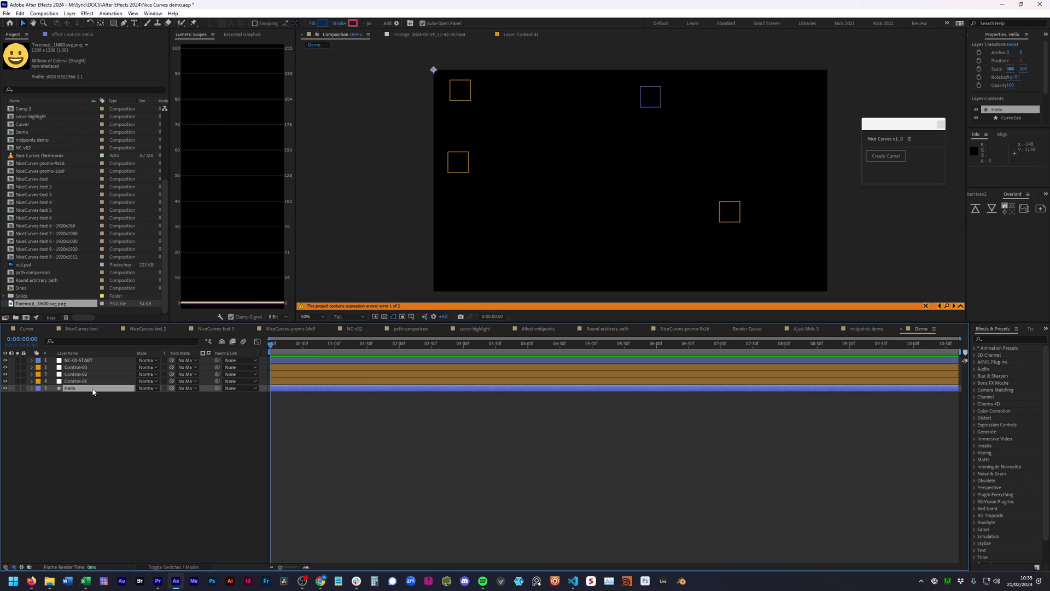
- Rename the NC-01-START null layer as Hello-START to match the shape layer's new name
click(81, 360)
key(Return)
key(Home)
key(shift+Right)
key(shift+Right)
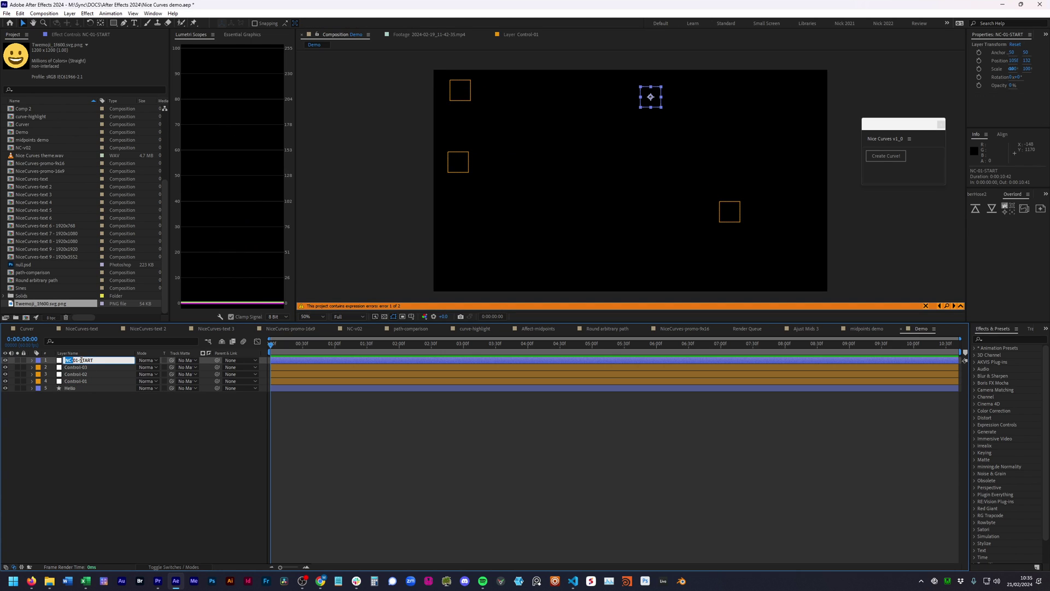
text(Hello)
key(Return)
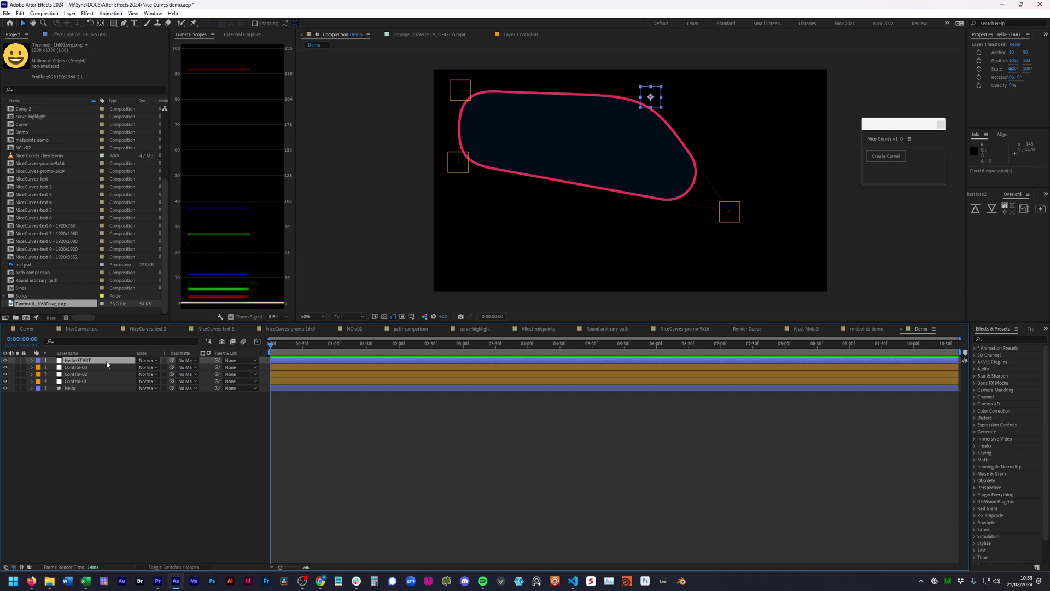
- Create a second curve, select its four nulls together and move them below the first curve
click(885, 156)
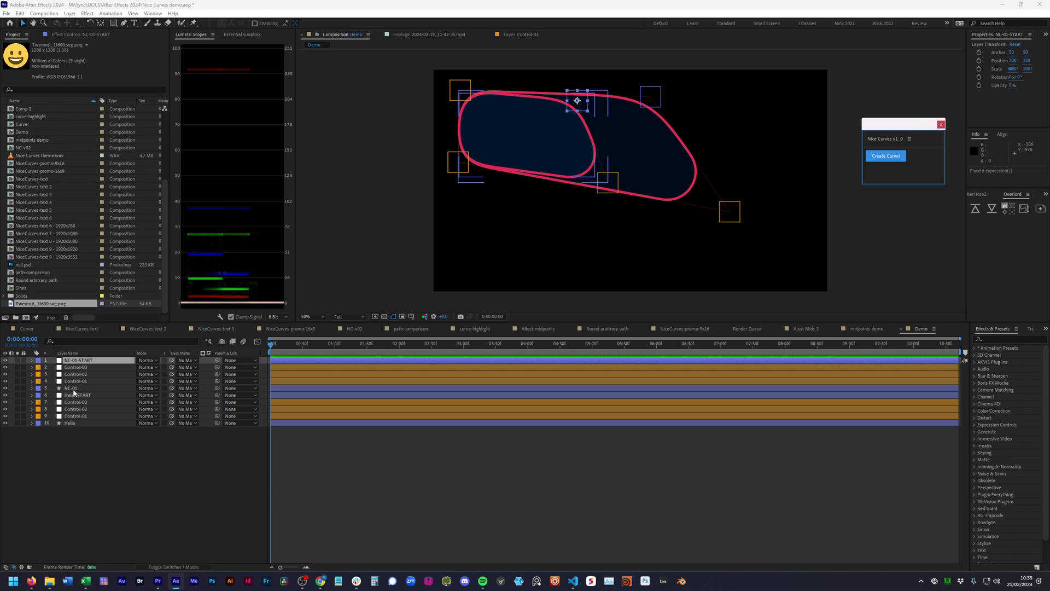
shift+click(457, 91)
shift+click(608, 182)
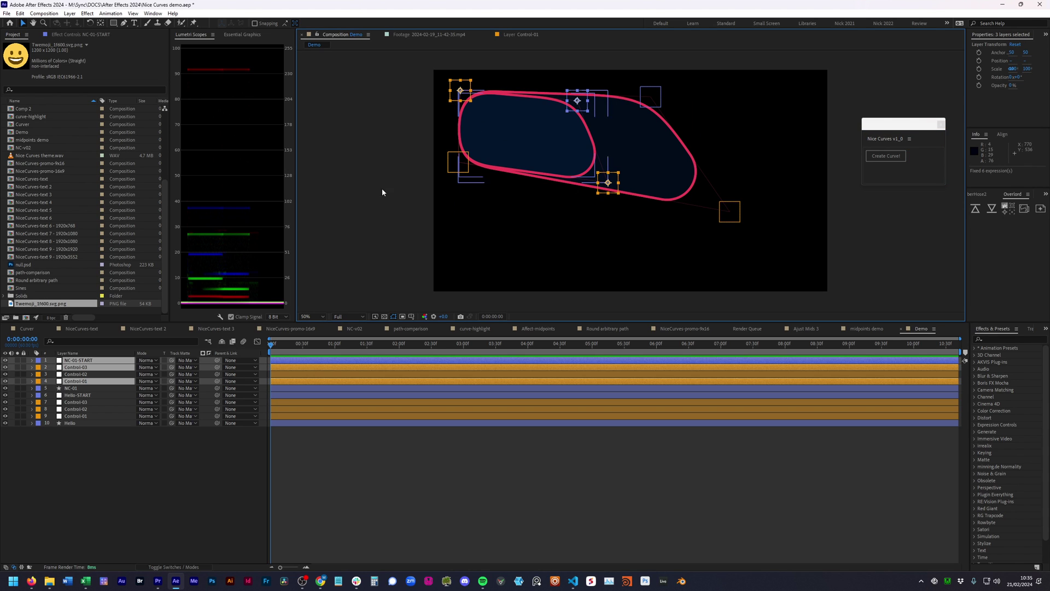
shift+click(453, 169)
drag(453, 169, 476, 255)
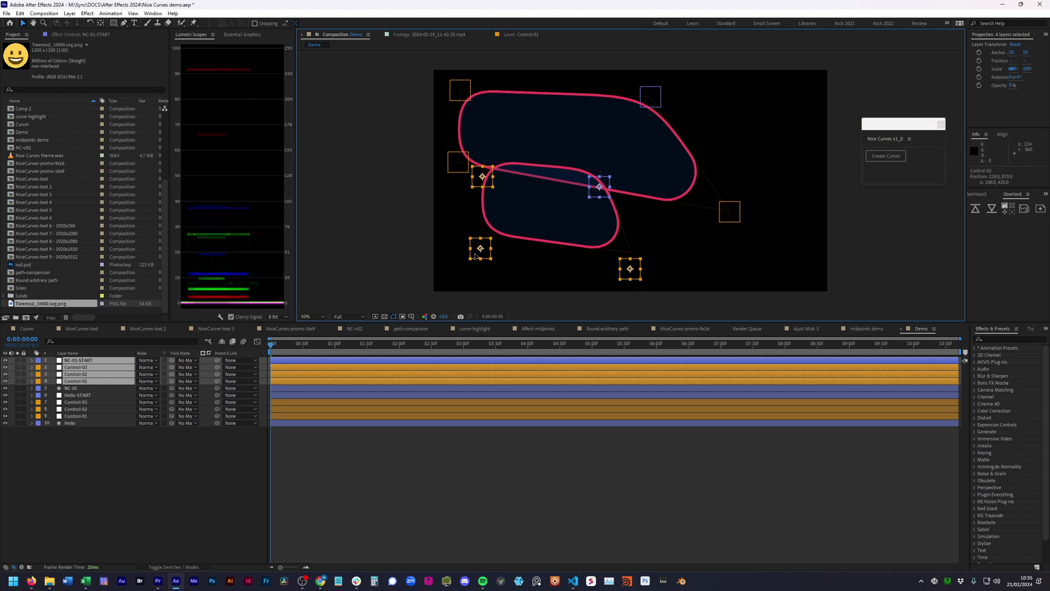
- Create a third curve and undo the added curves so only the Hello curve remains
click(886, 155)
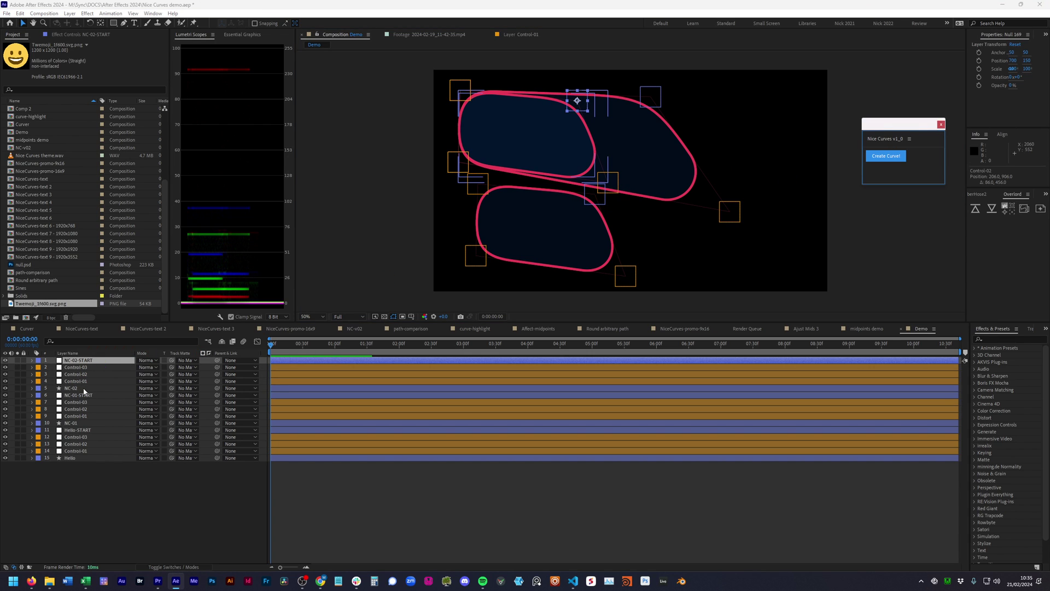
key(ctrl+z)
- Set Hello-START's FillColour to bright blue 0073FB and lower its FillOpacity
click(80, 32)
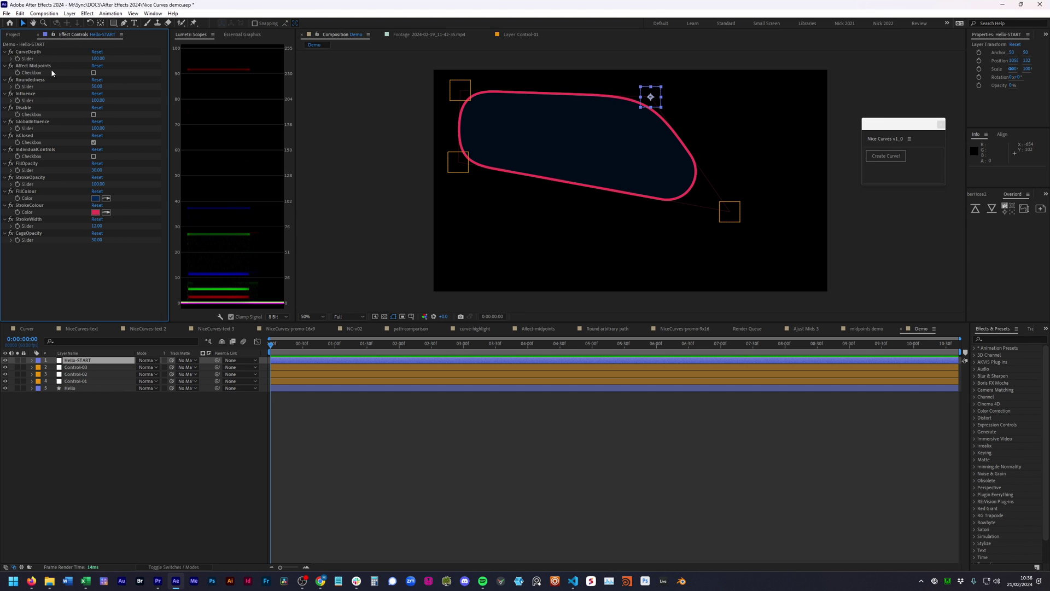
click(95, 198)
drag(236, 373, 246, 332)
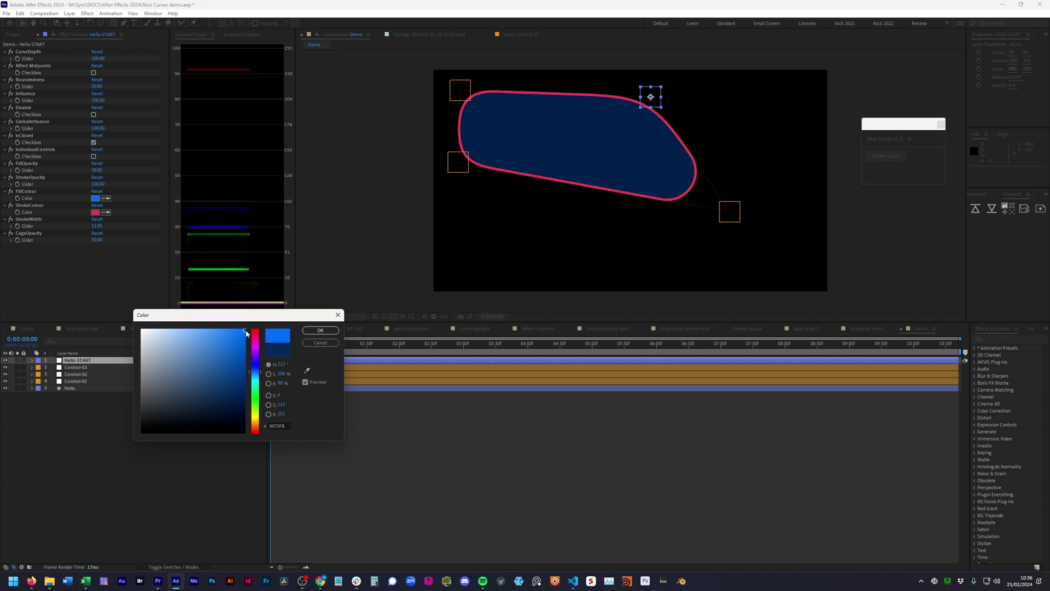
click(320, 331)
drag(97, 170, 91, 165)
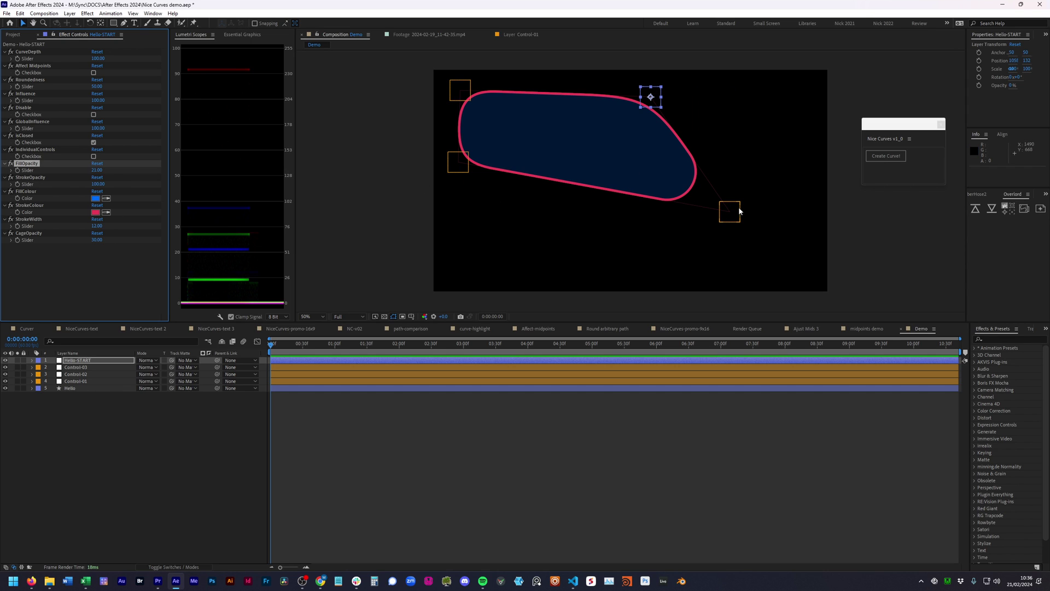
- Move the Control-03 null to a position of about 1046, 836, below the start null
drag(740, 219, 759, 234)
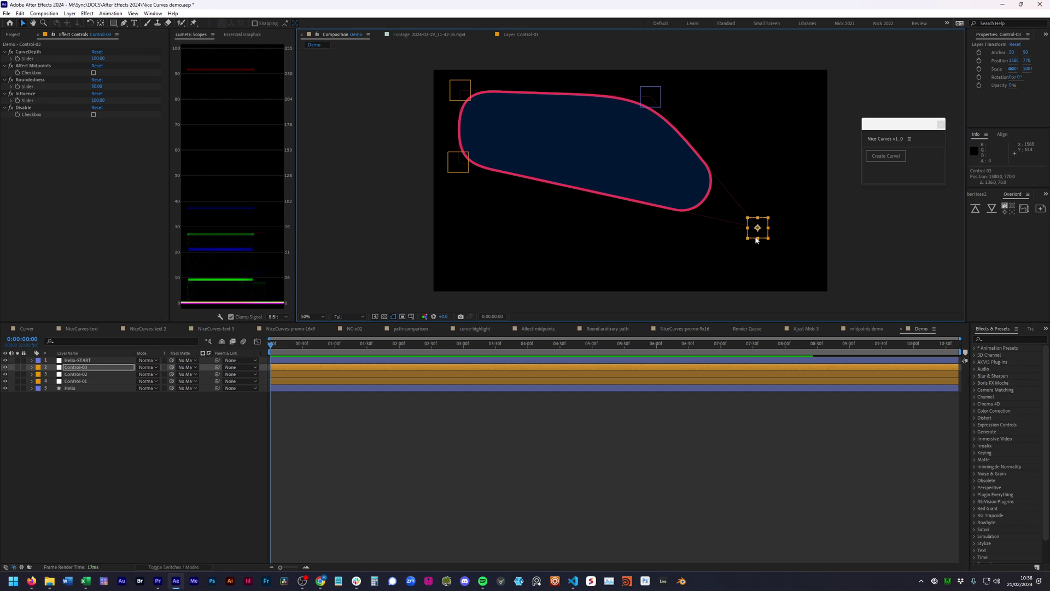
drag(759, 232, 650, 243)
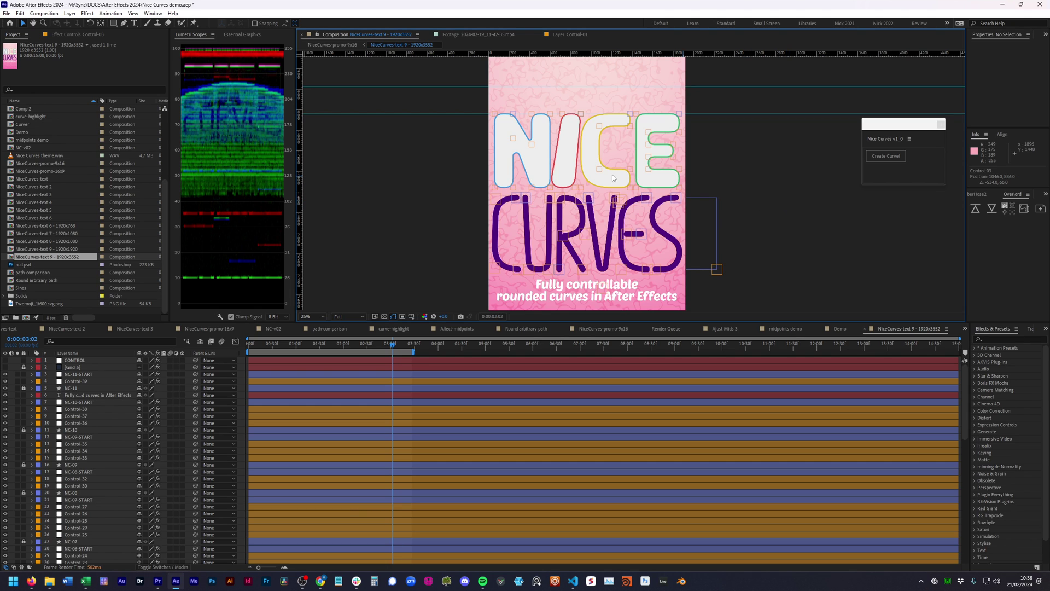
- Examine the NICE CURVES lettering in the NiceCurves-text 9 - 1920x3552 composition up close and return to the Demo composition
key(period)
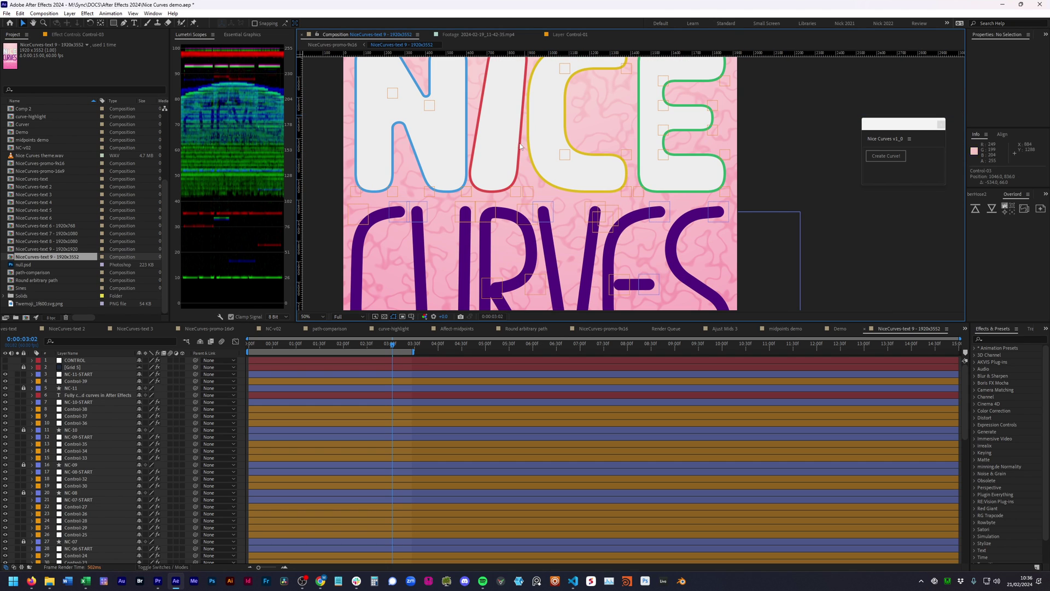
drag(703, 213, 733, 214)
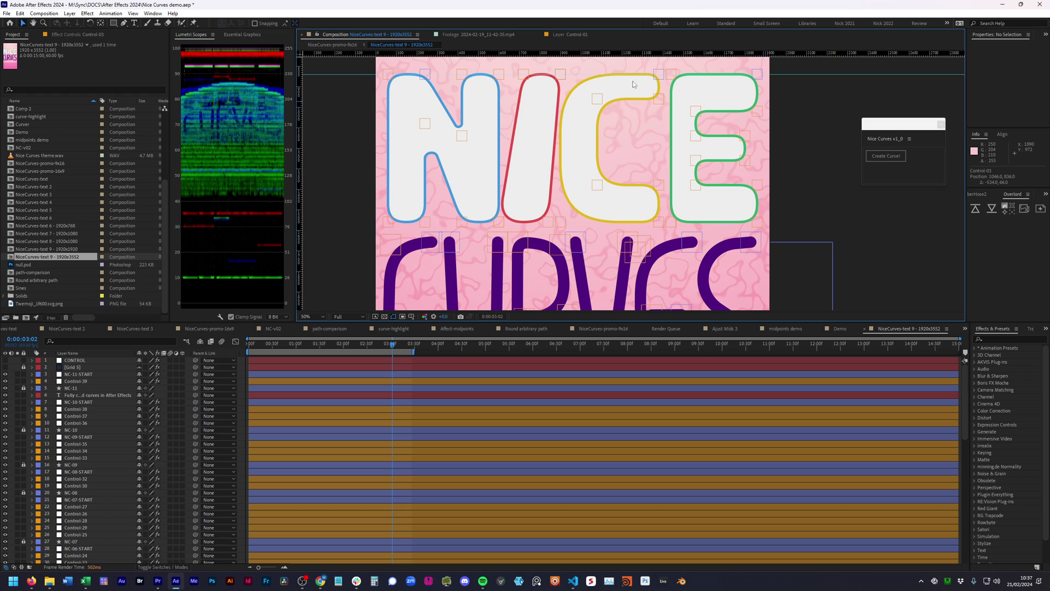
click(840, 328)
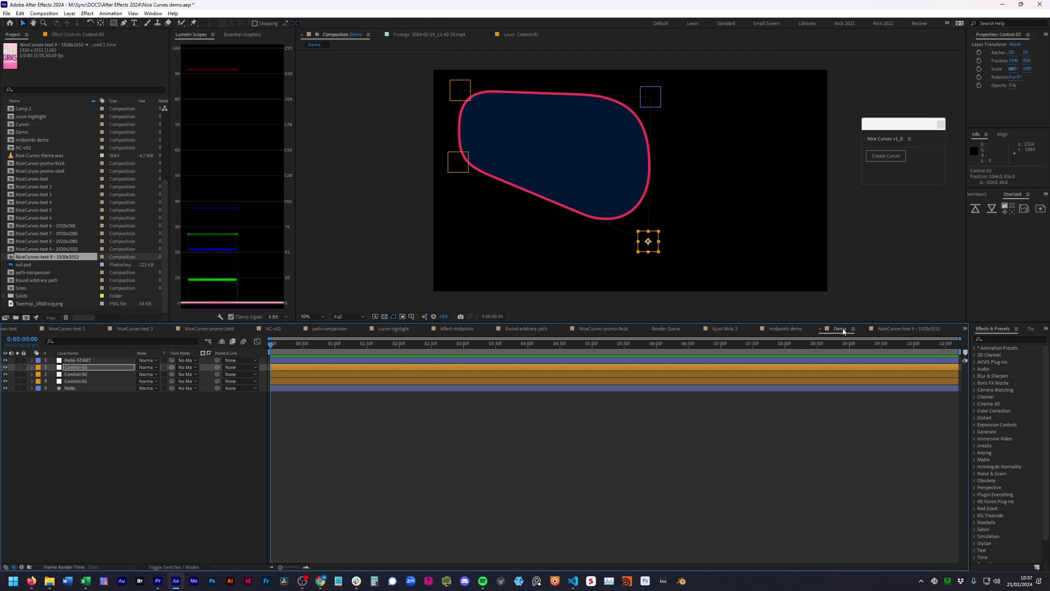
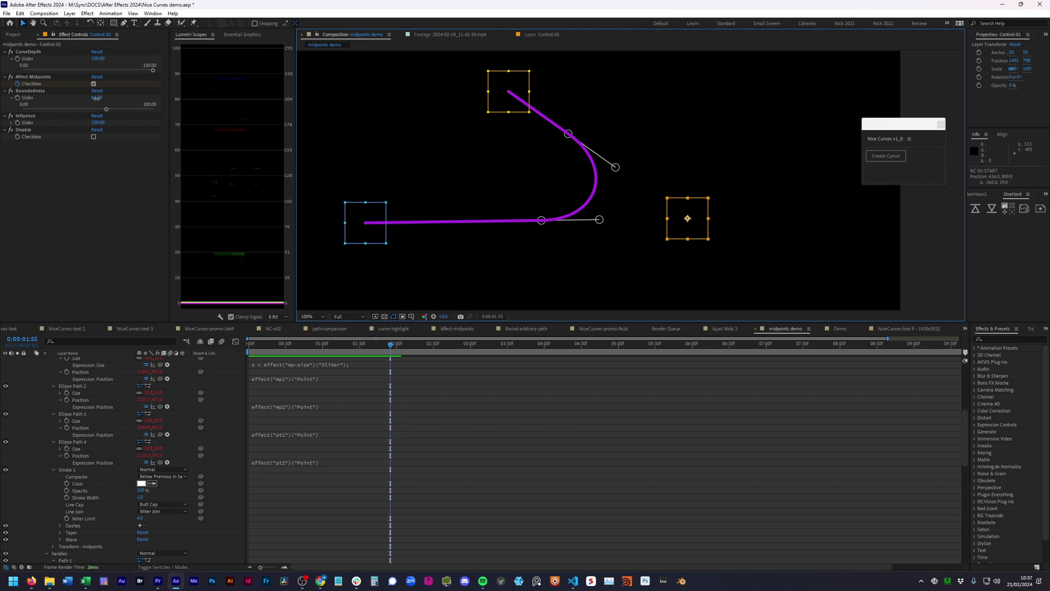
- In midpoints demo, set Control-01's Roundedness to 50 and move its null to about 1480, 833
click(96, 98)
text(50)
key(Return)
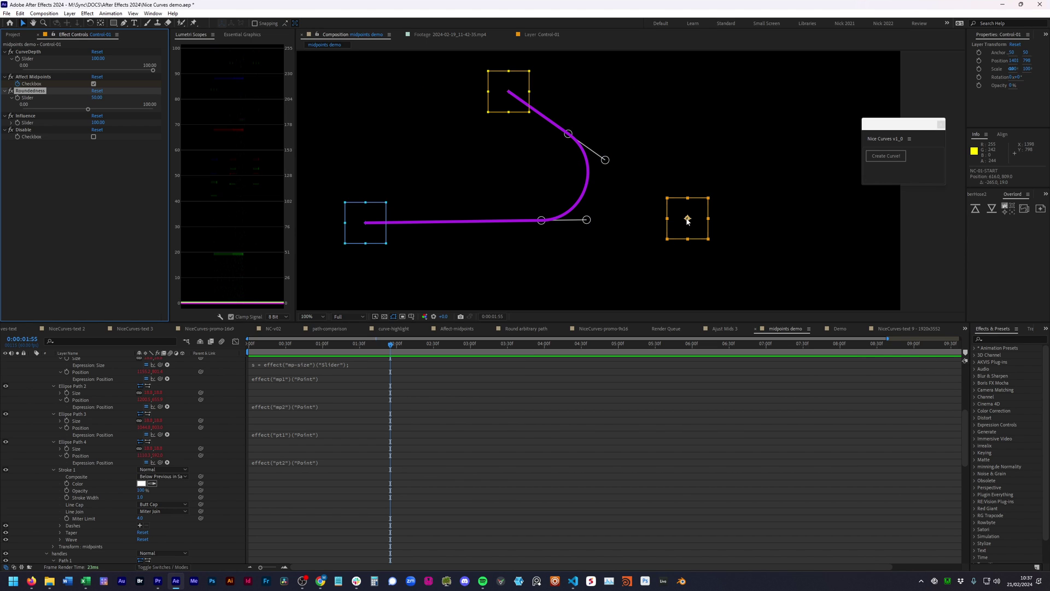
drag(688, 220, 733, 235)
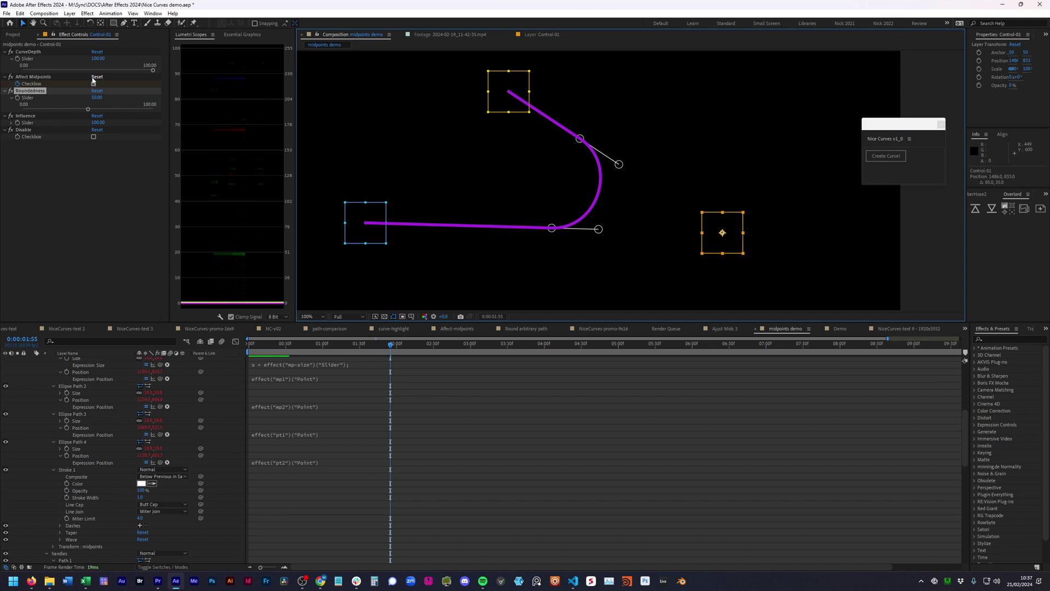
- Try a different CurveDepth on Control-01 and undo it, and vary its Roundedness down to 0 and up to about 60
drag(98, 58, 89, 60)
key(ctrl+z)
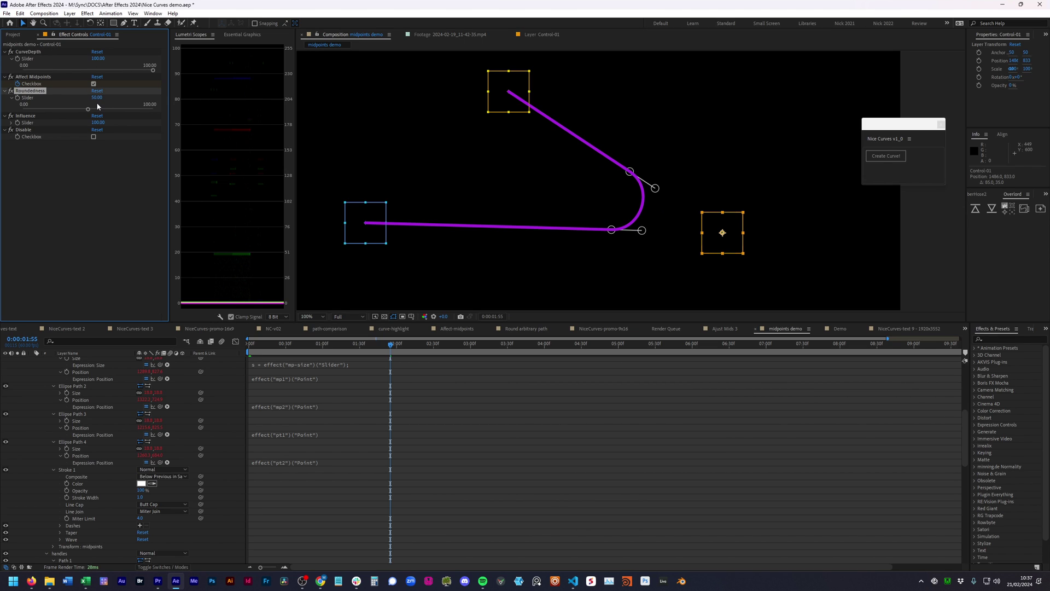
drag(95, 111, 15, 111)
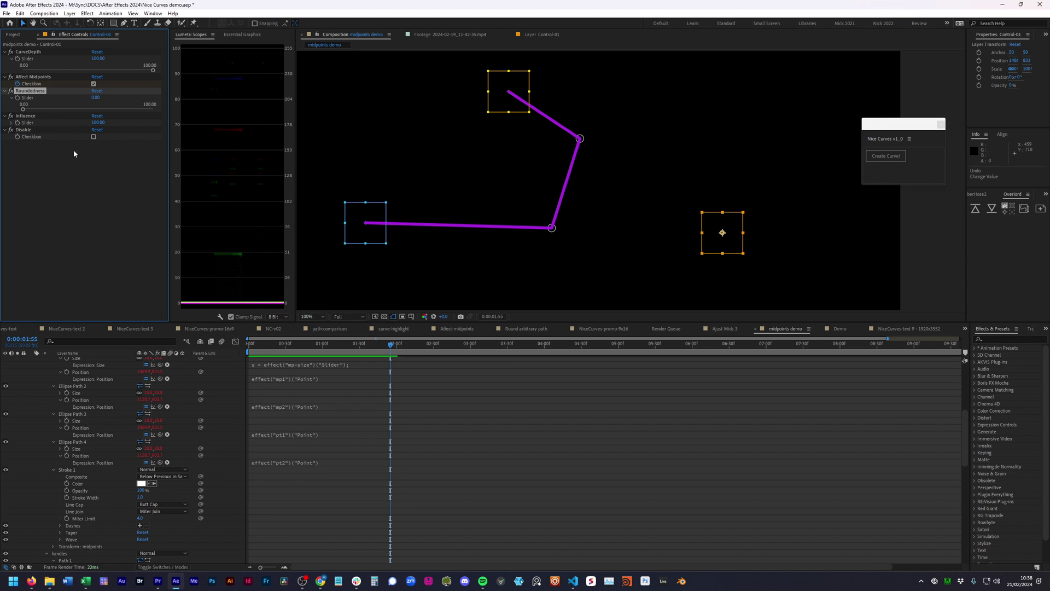
drag(88, 112, 110, 110)
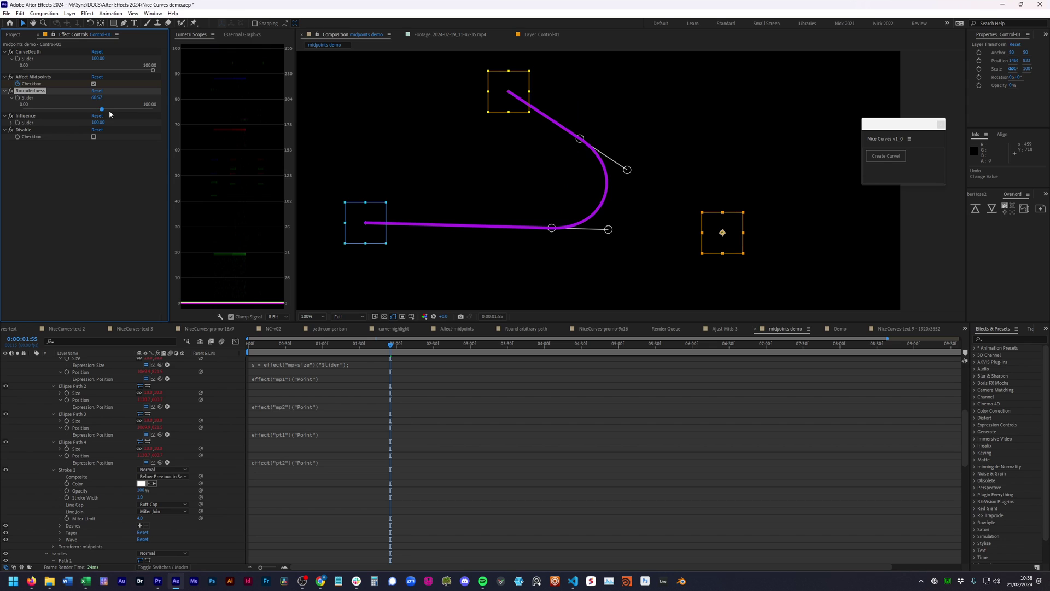
- Move the Control-02 null to about 631, 648 and raise its CurveDepth to 100
drag(477, 97, 364, 149)
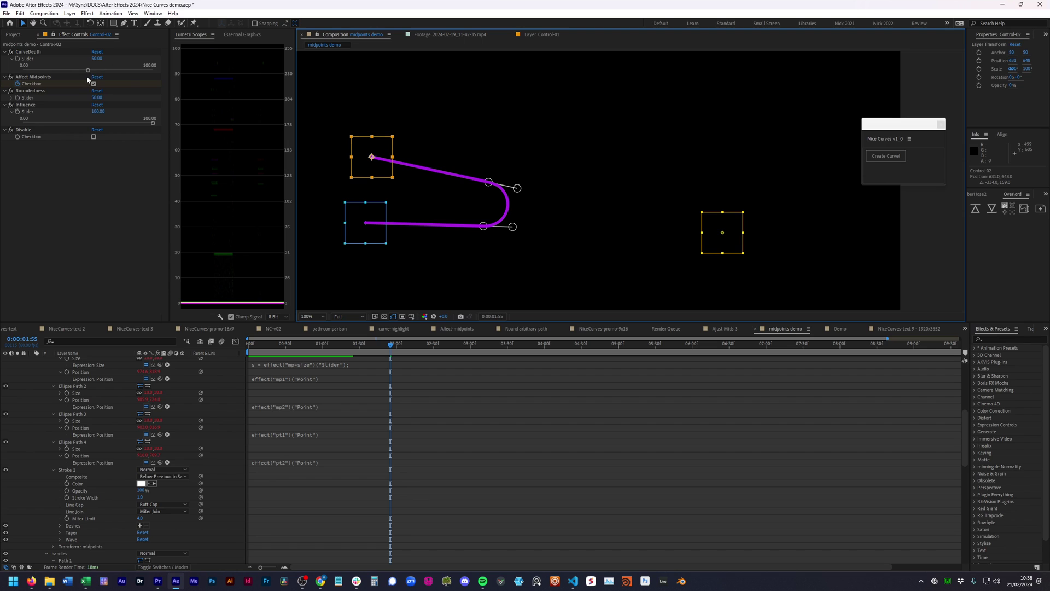
drag(88, 70, 167, 80)
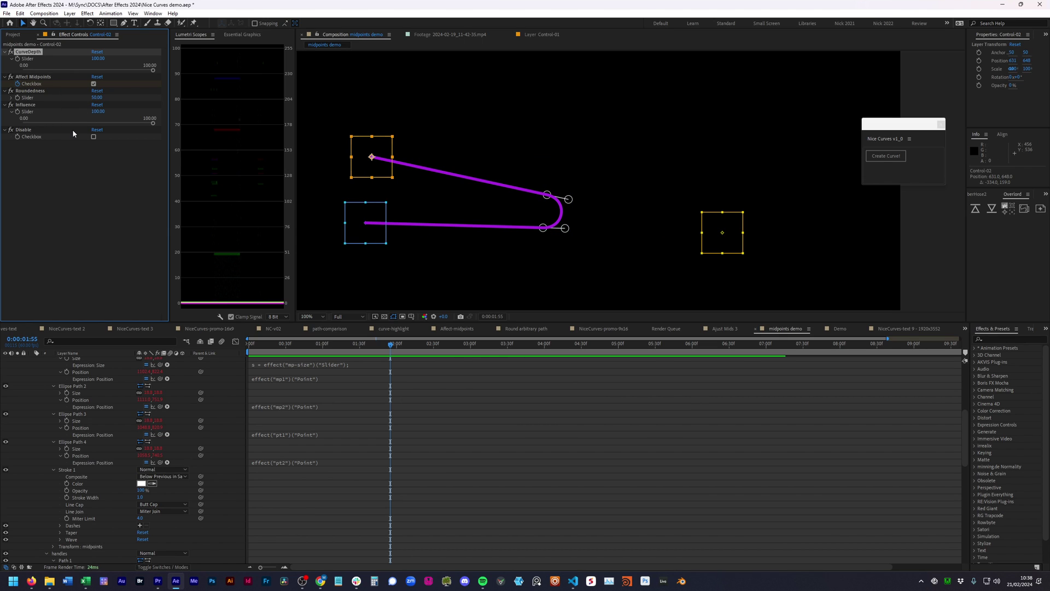
click(10, 100)
- Raise Control-01's Roundedness to about 69 and return to the Demo composition
click(715, 238)
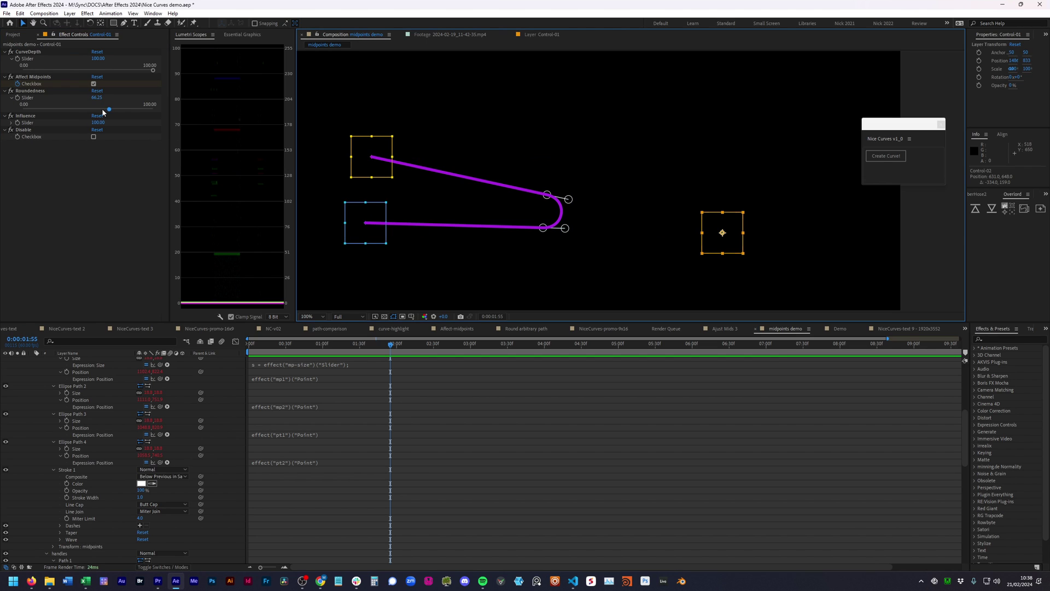
drag(111, 110, 114, 112)
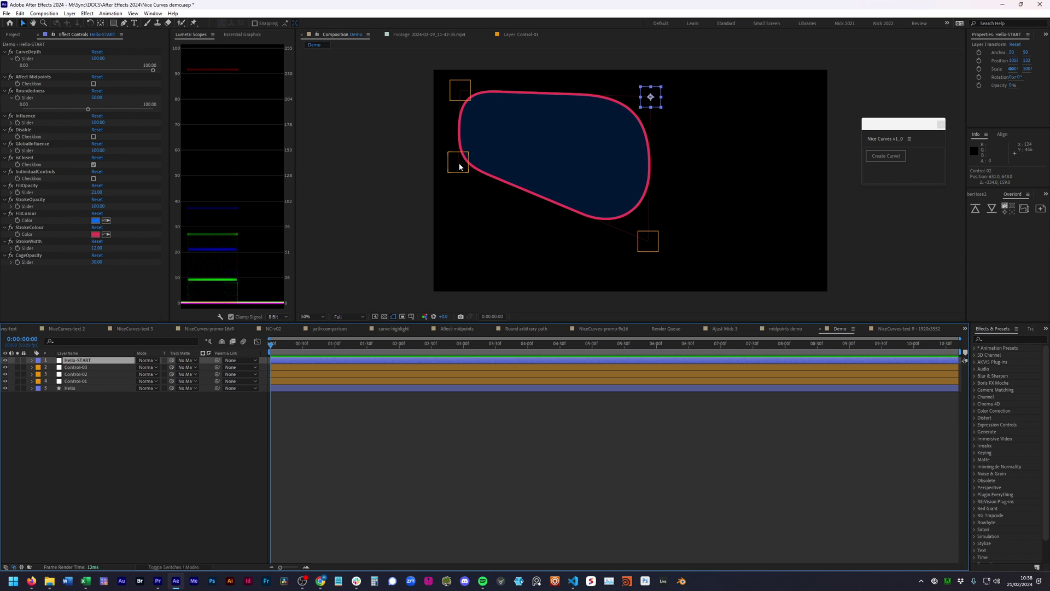
click(786, 328)
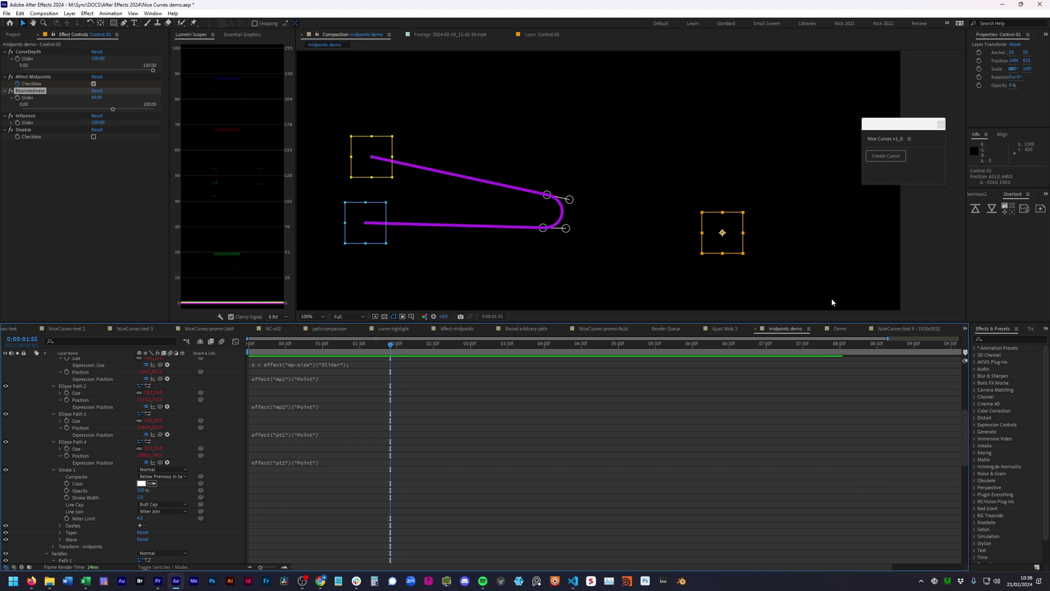
click(836, 329)
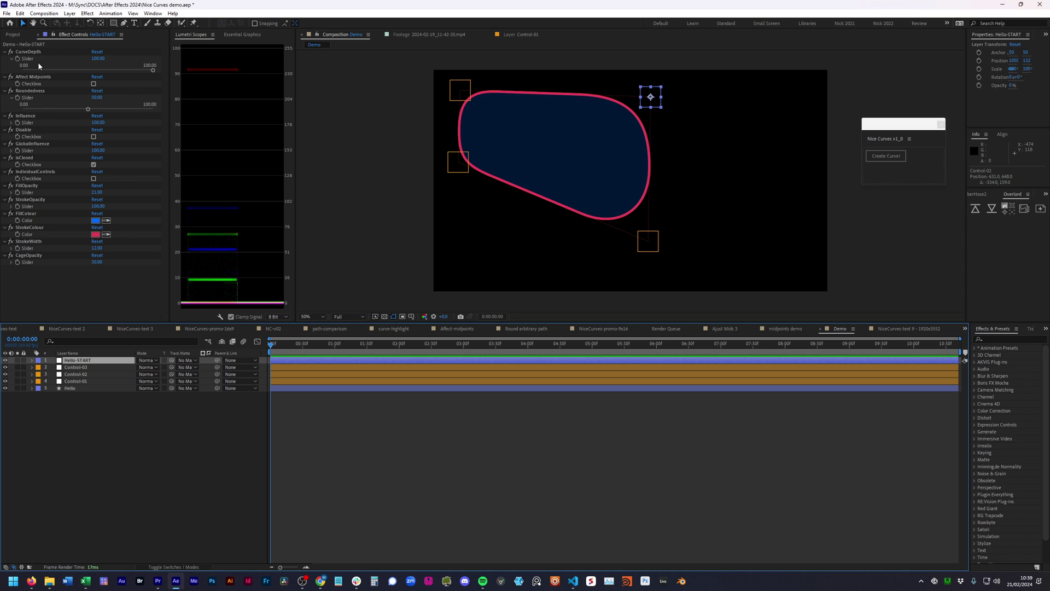
- Try a CurveDepth change on Hello-START, undo it, and enable IndividualControls on that null
drag(98, 58, 144, 71)
key(ctrl+z)
click(460, 90)
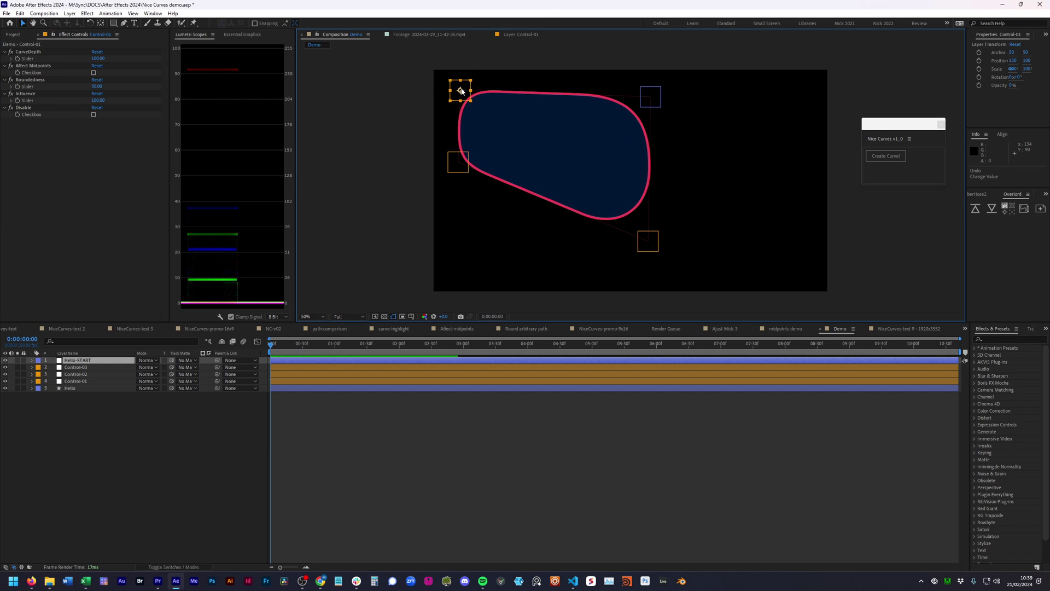
click(651, 98)
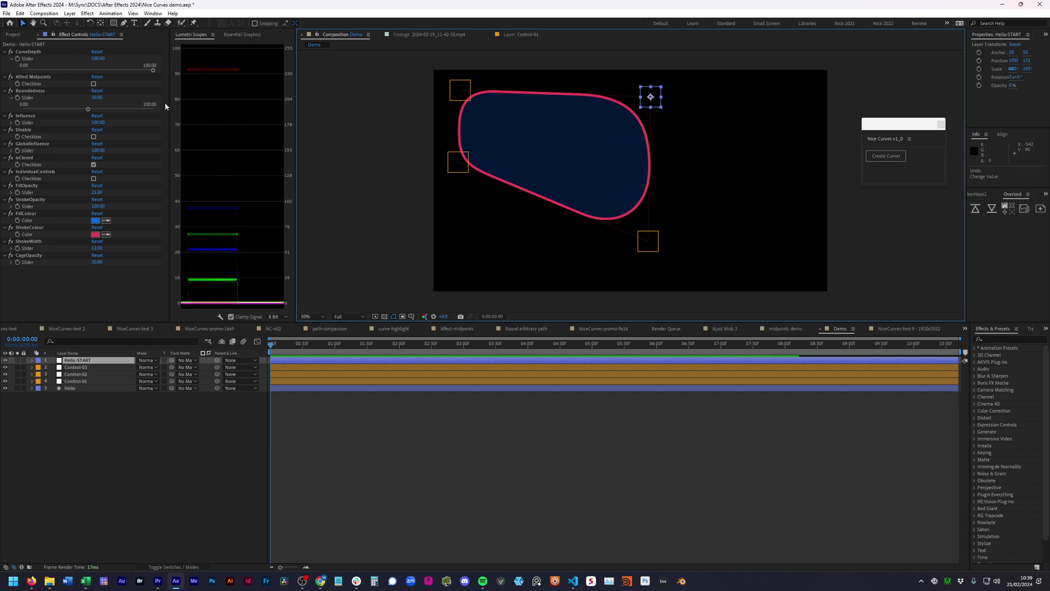
click(93, 178)
- Lower Control-01's CurveDepth to about 28 to sharpen only that corner of the shape
click(454, 91)
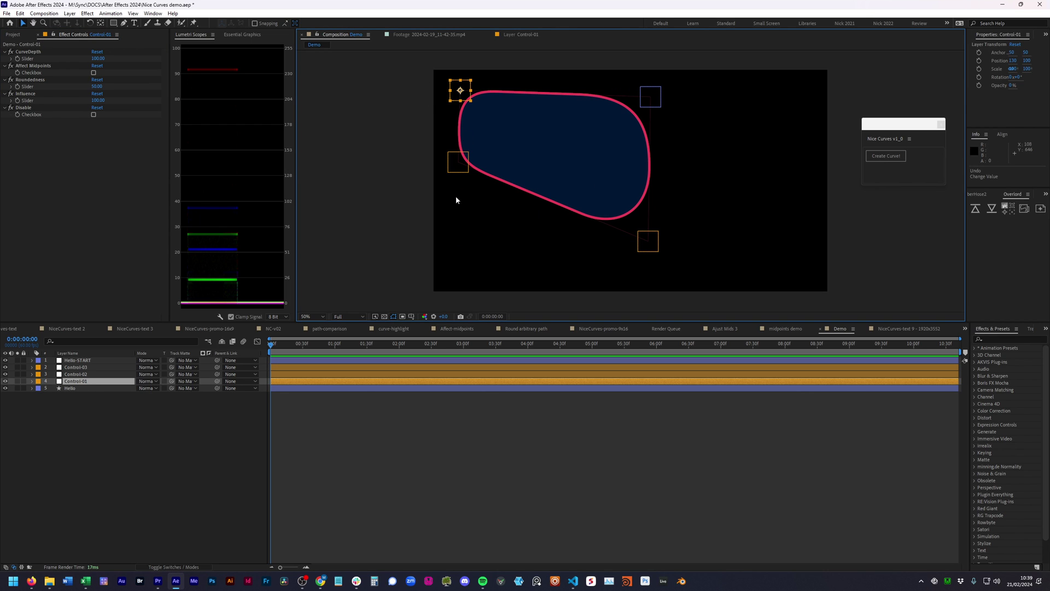
click(12, 59)
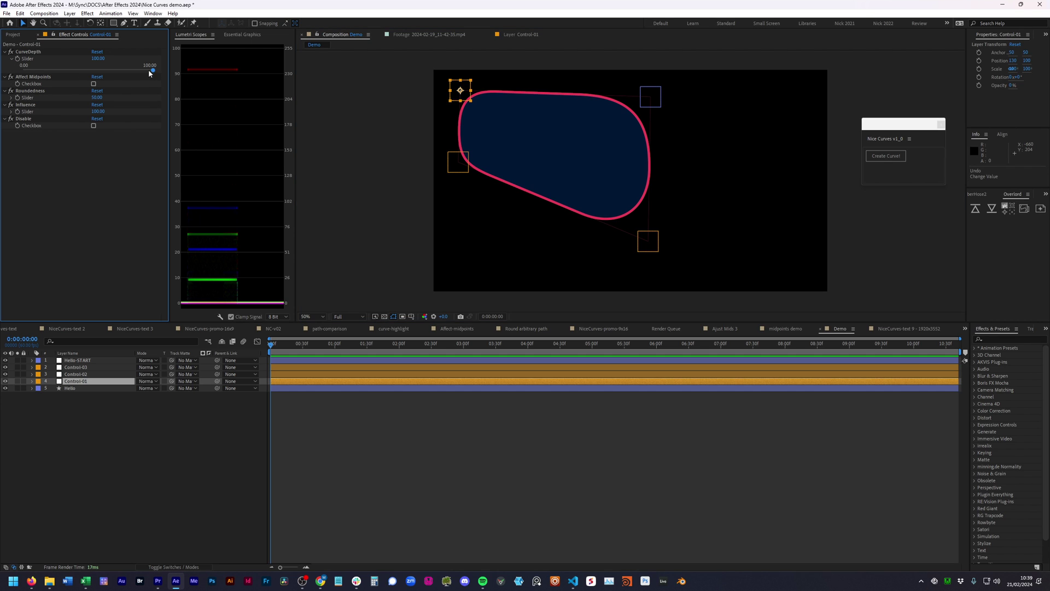
click(151, 70)
click(62, 70)
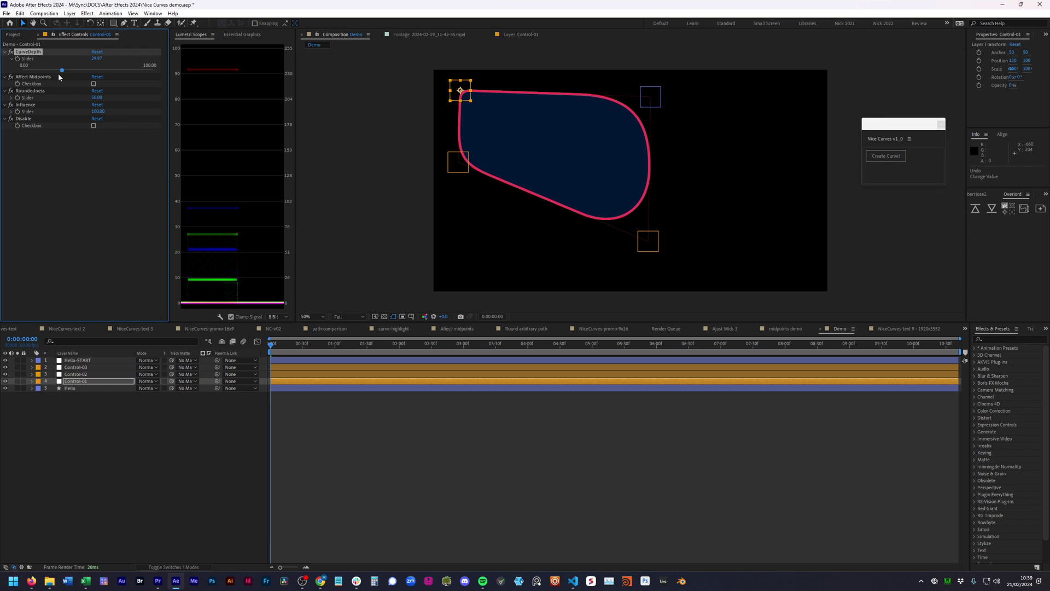
- Move the Control-03 null to about 1448, 944 and lower its CurveDepth to about 5.5
drag(648, 241, 731, 263)
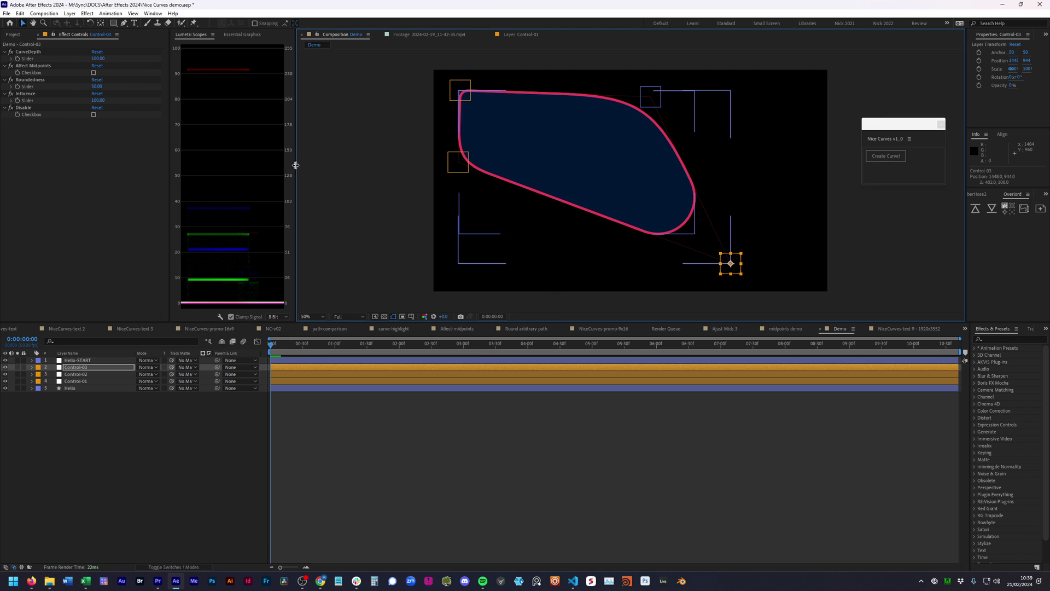
click(12, 58)
click(30, 70)
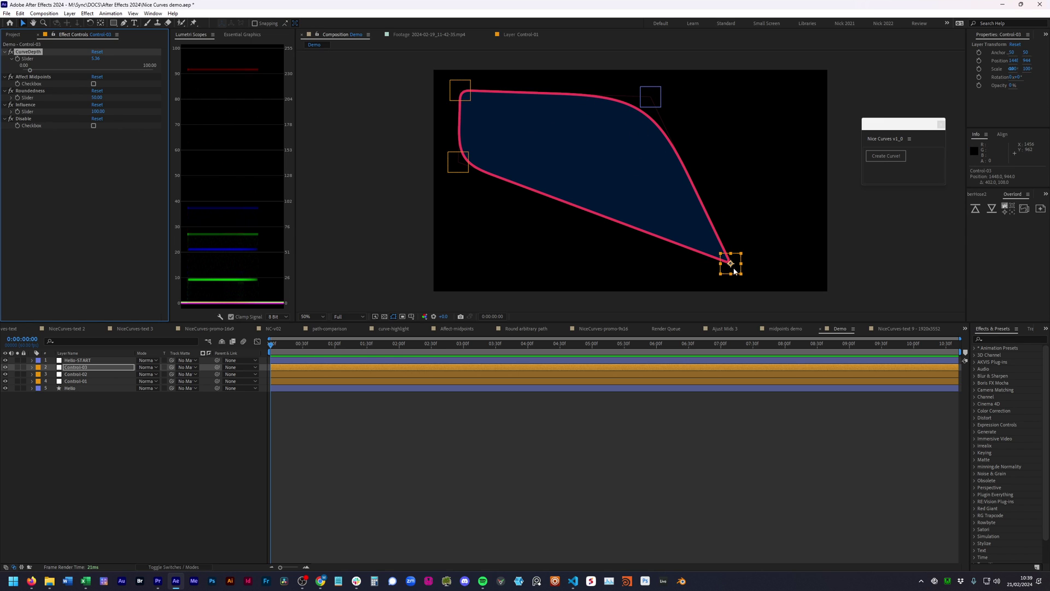
- Enable Affect Midpoints on both Control-03 and Control-01
click(93, 84)
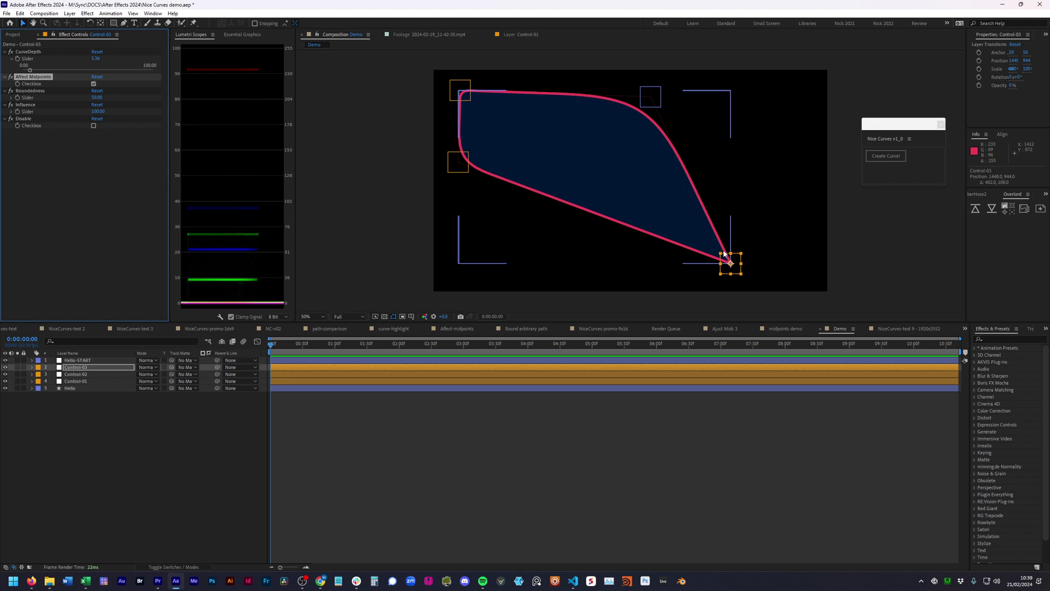
click(460, 91)
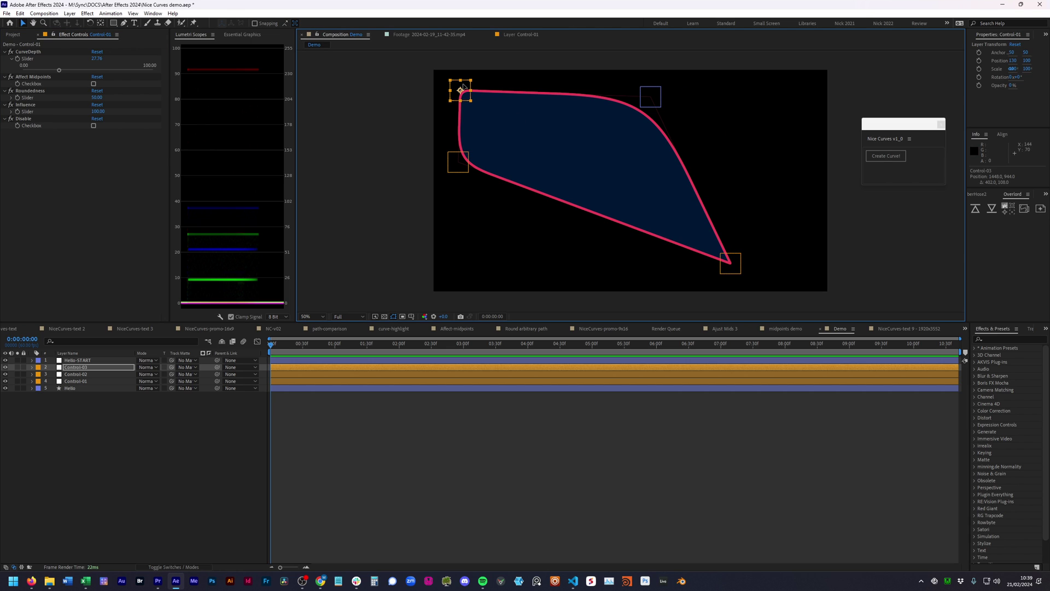
click(93, 84)
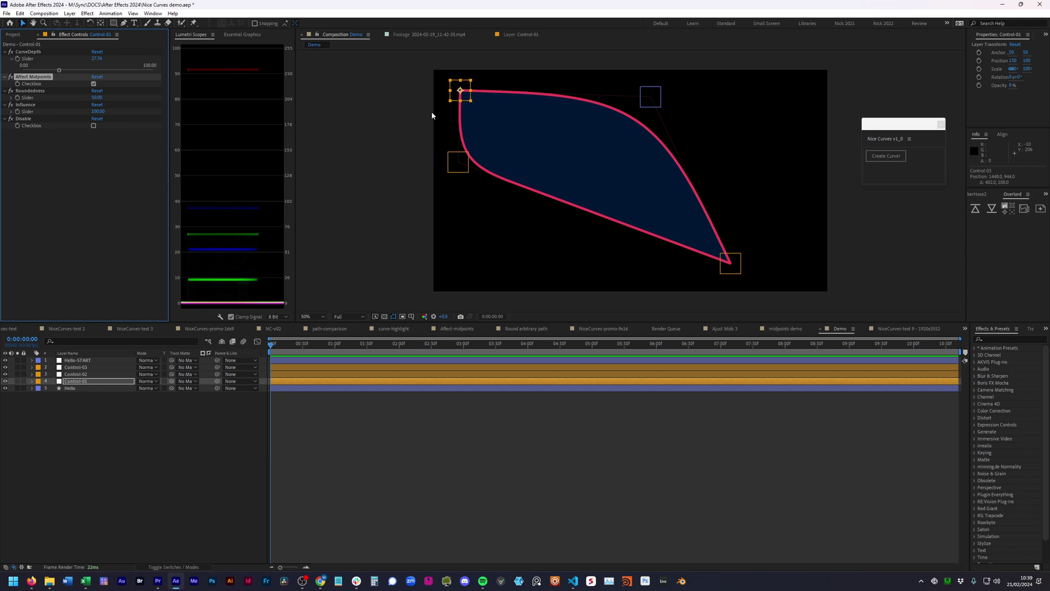
- Reduce Control-01's Influence to 0 and move its null to about 260, 120
click(11, 111)
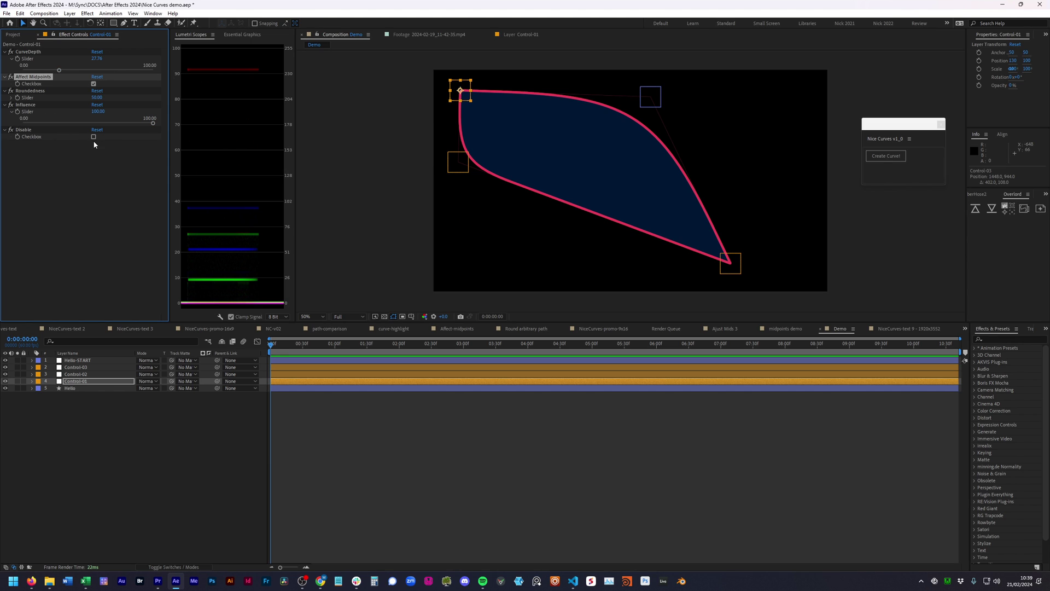
click(154, 125)
drag(98, 111, 22, 120)
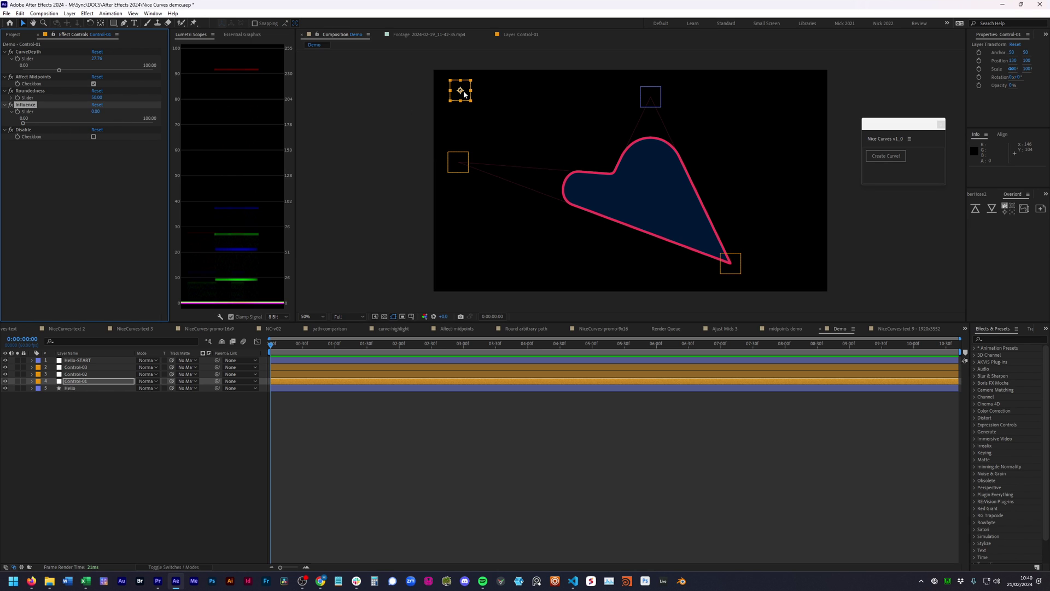
drag(464, 94, 489, 94)
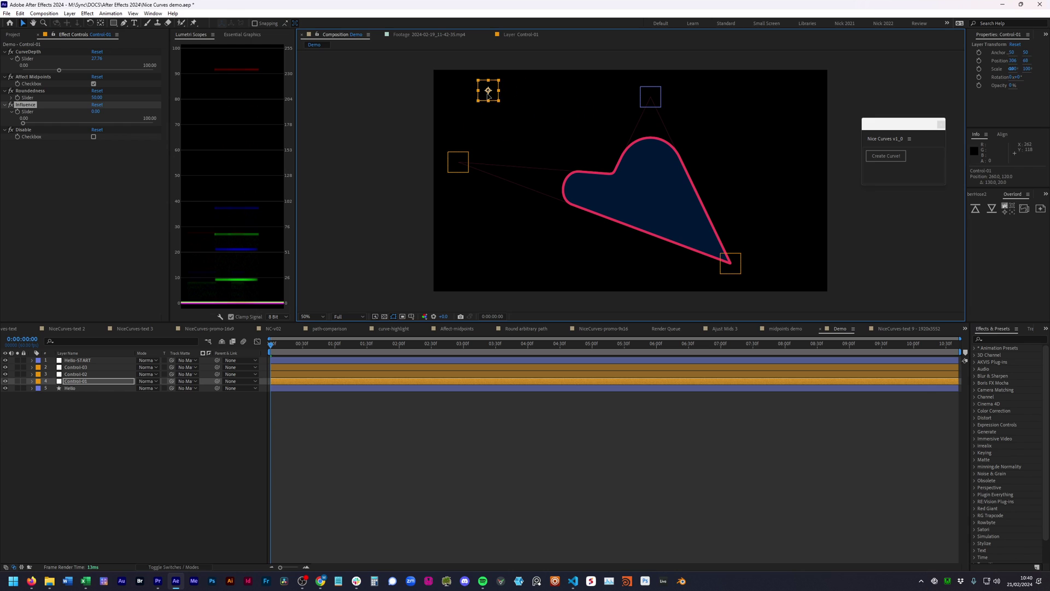
- Turn on Disable for Control-01 and reposition the nulls, bringing Control-02 to about 546, 560
click(93, 137)
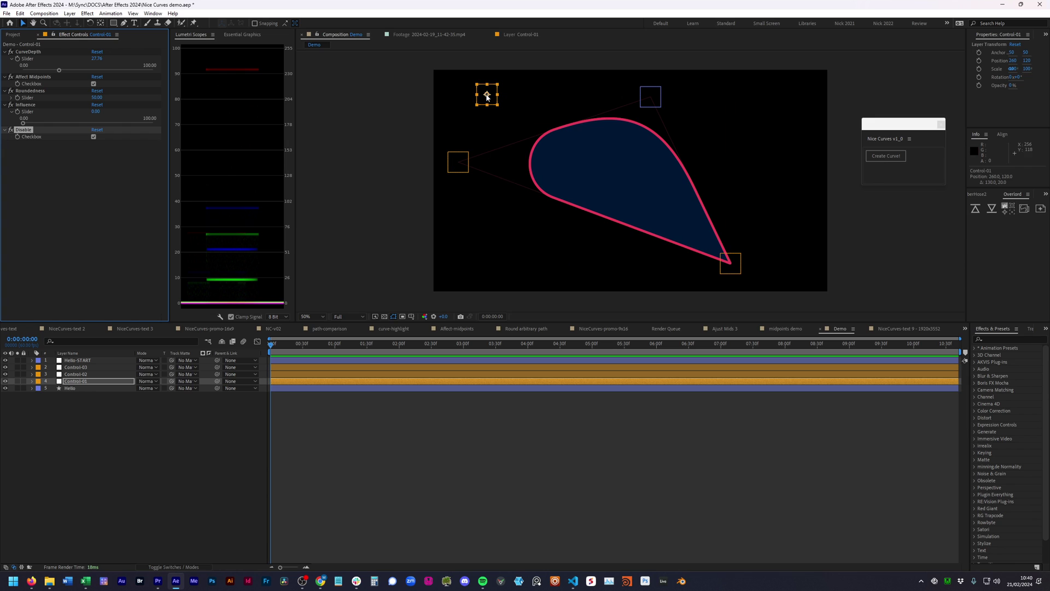
drag(485, 95, 471, 113)
click(466, 170)
drag(465, 170, 550, 194)
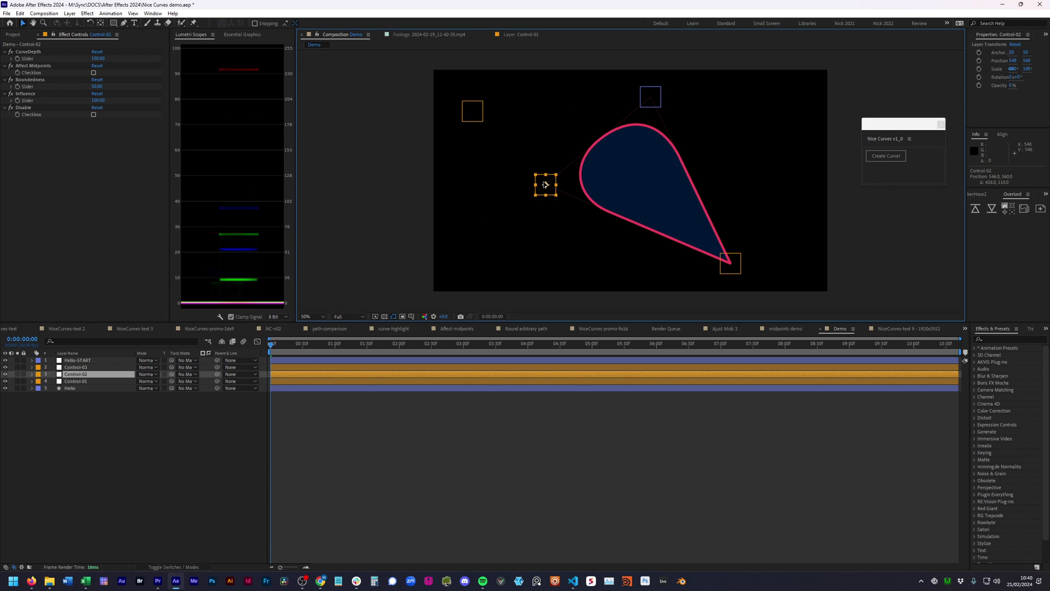
- Turn off IsClosed on Hello-START to open the heart-shaped path and move that null to about 1556, 490
click(652, 97)
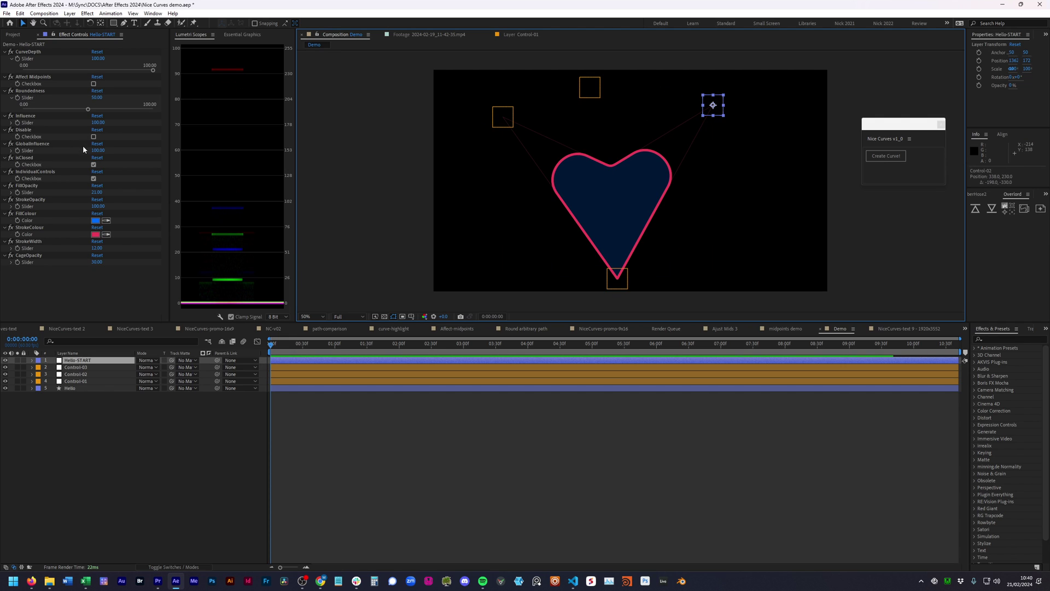
click(94, 165)
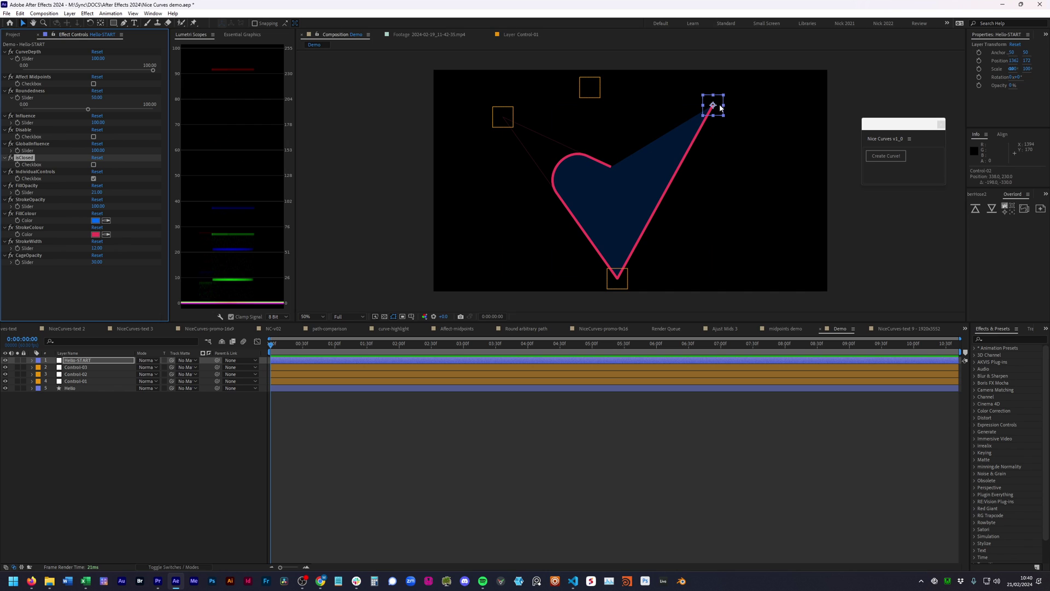
drag(720, 108, 760, 173)
- Move the Control-02 null to about 186, 538 and shift Control-01 toward the composition's upper-left area
click(589, 88)
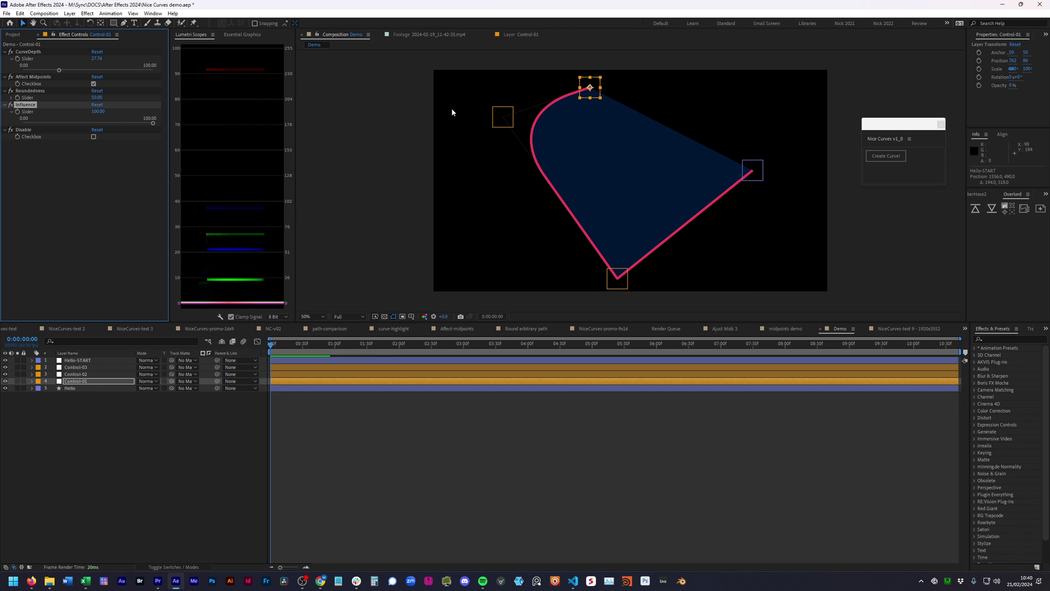
drag(504, 118, 472, 180)
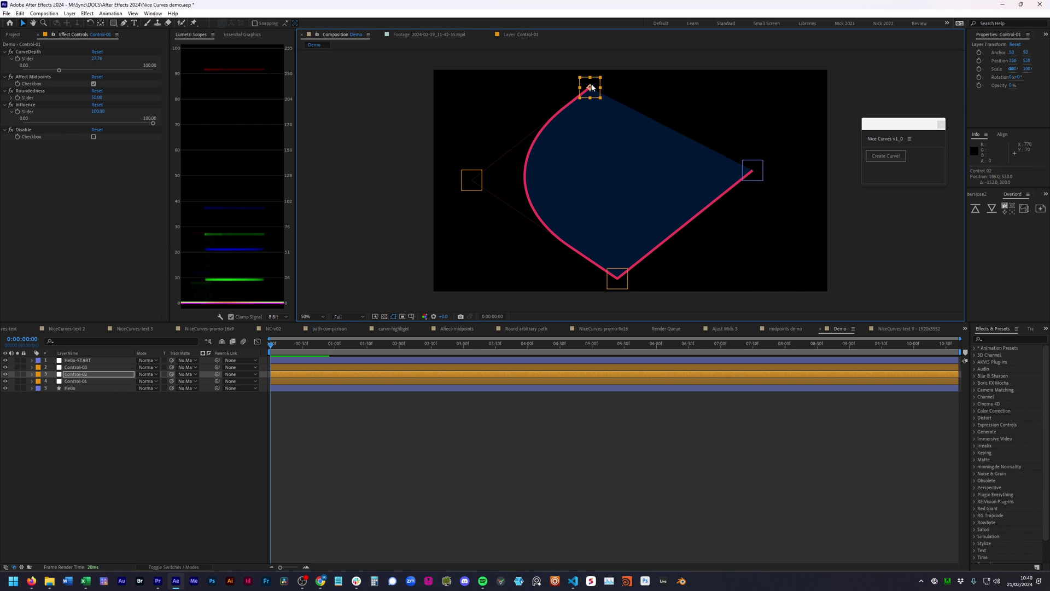
drag(590, 87, 516, 99)
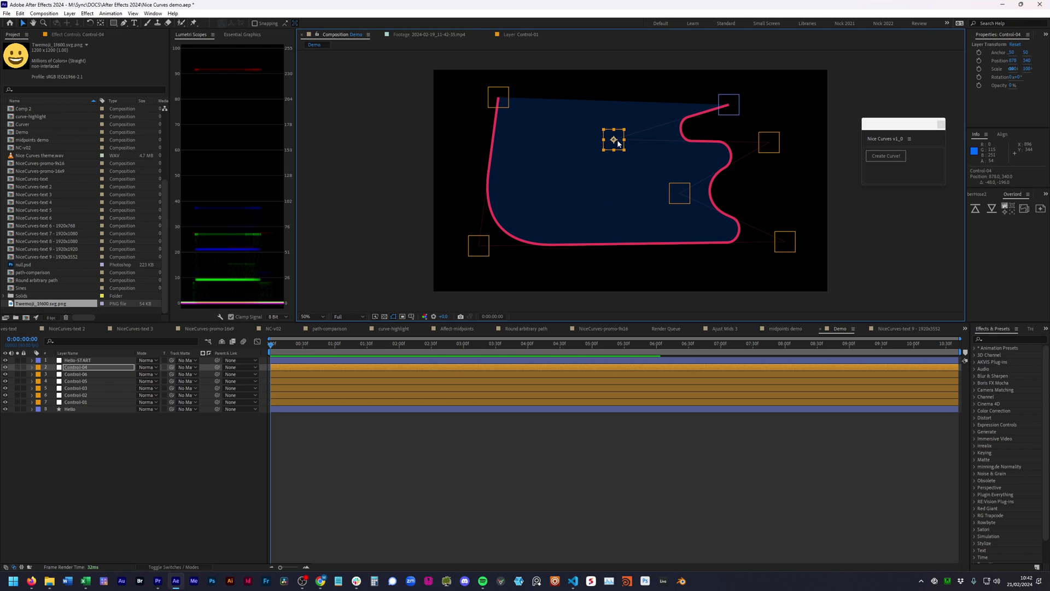
- Move the Control-06 null to about 1693, 490 and the Control-05 null to about 914, 562
click(773, 140)
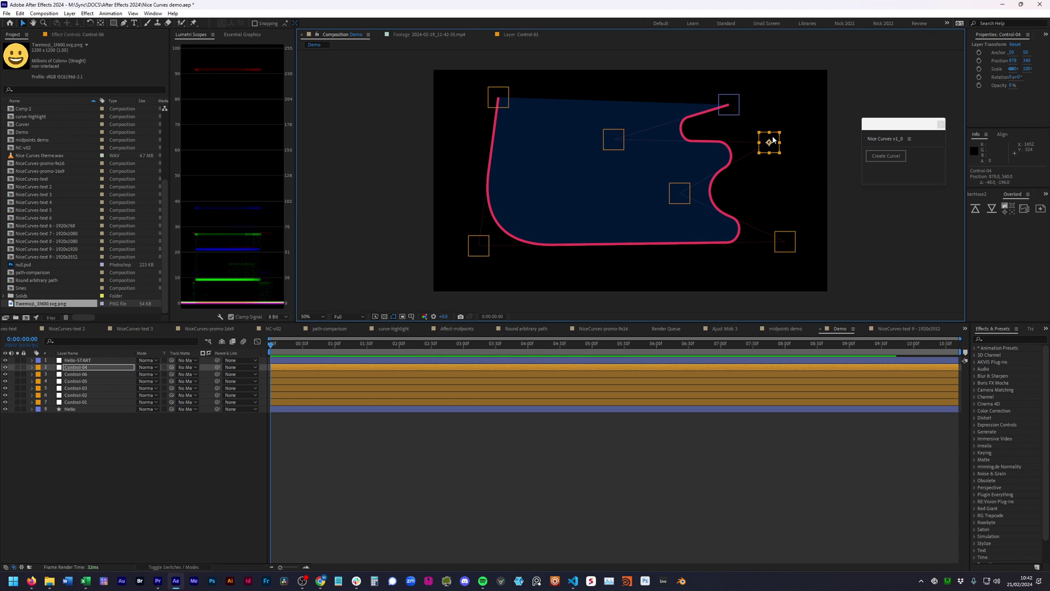
drag(773, 141, 784, 169)
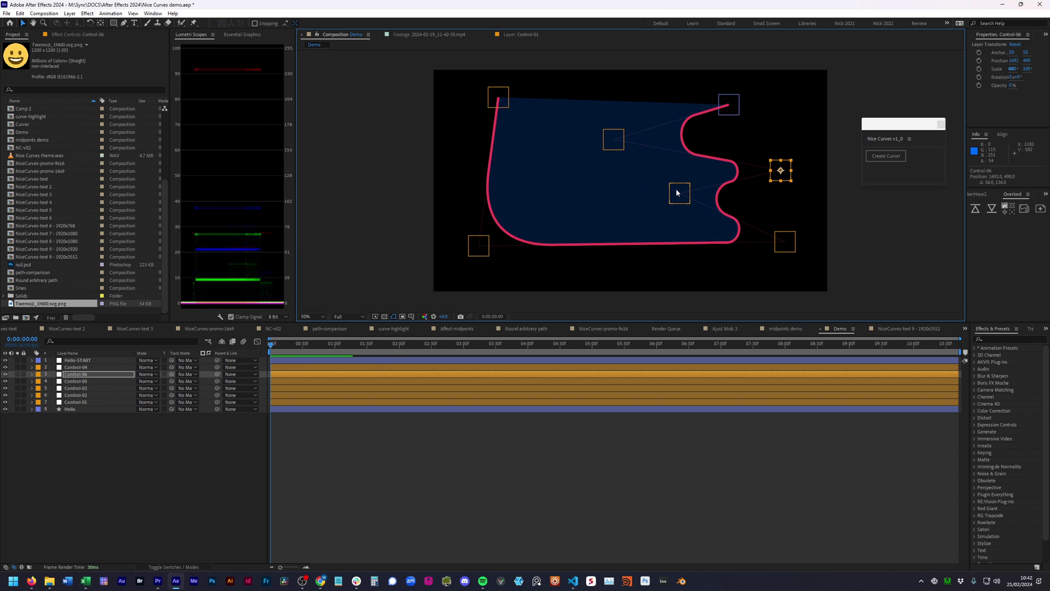
drag(677, 193, 620, 184)
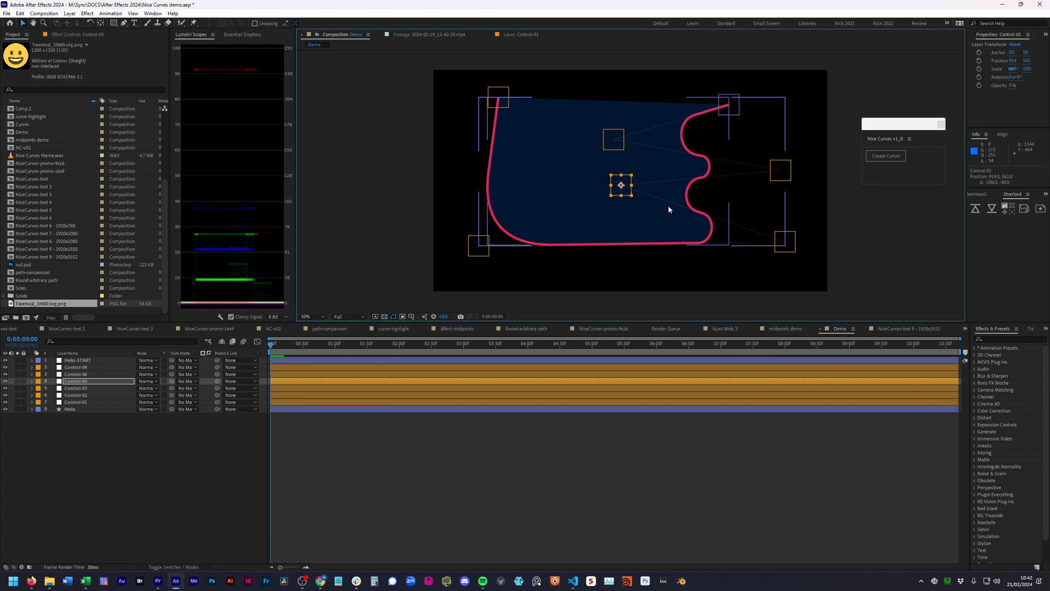